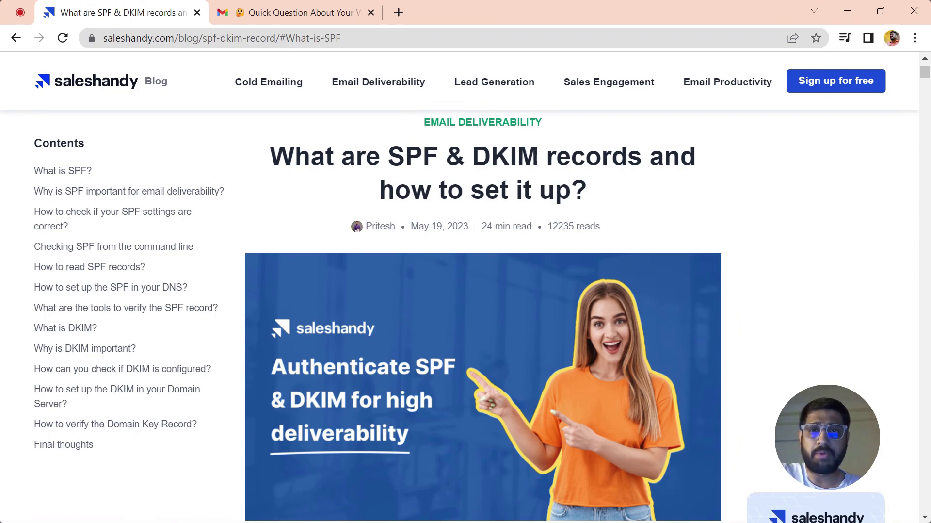
Step: Open the article's "What is DKIM?" section and read its explanation together with the How DKIM Works illustration
{"action": "left_click", "coordinate": [65, 328]}
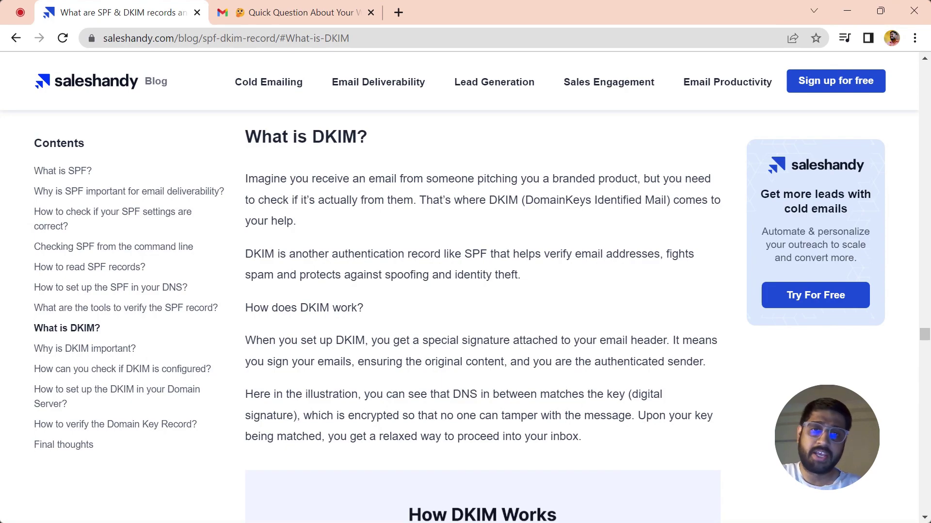
{"action": "scroll", "coordinate": [483, 316], "scroll_direction": "down", "scroll_amount": 6}
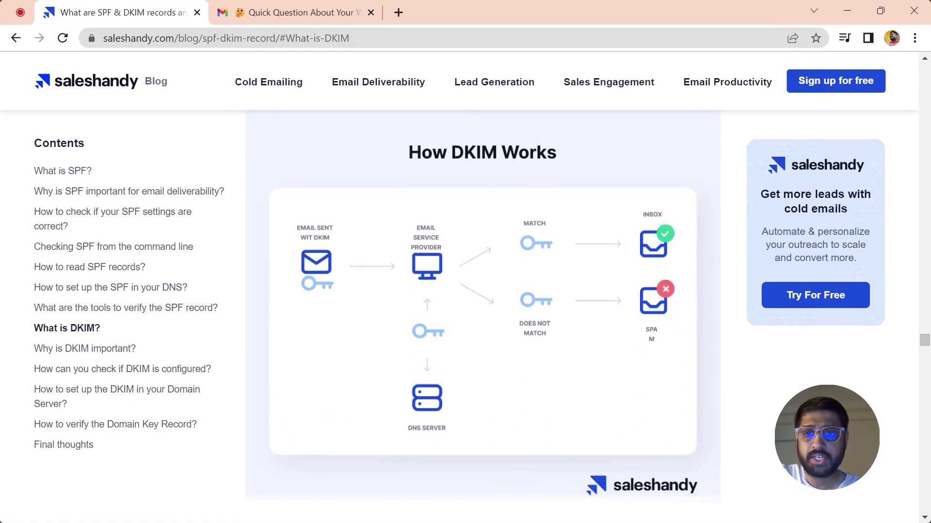
{"action": "scroll", "coordinate": [403, 286], "scroll_direction": "up", "scroll_amount": 3}
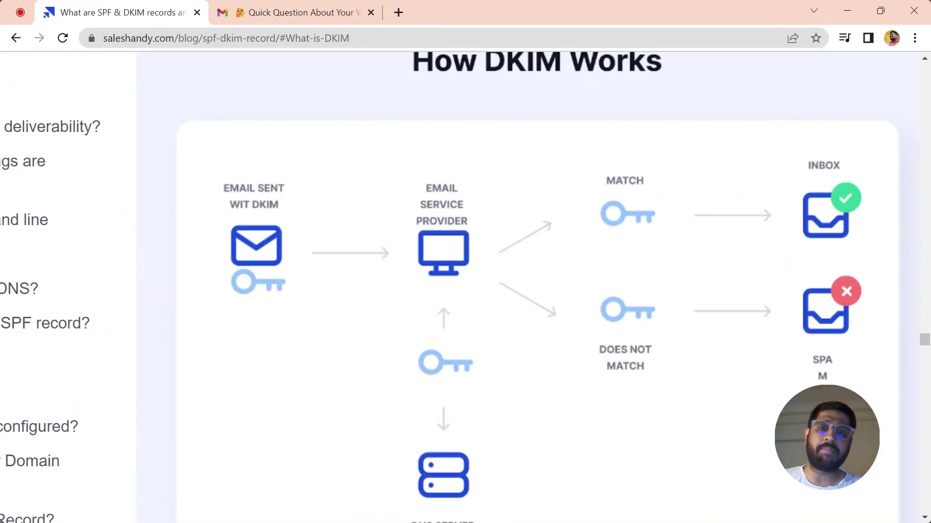
{"action": "scroll", "coordinate": [450, 286], "scroll_direction": "right", "scroll_amount": 1}
{"action": "scroll", "coordinate": [465, 286], "scroll_direction": "down", "scroll_amount": 3}
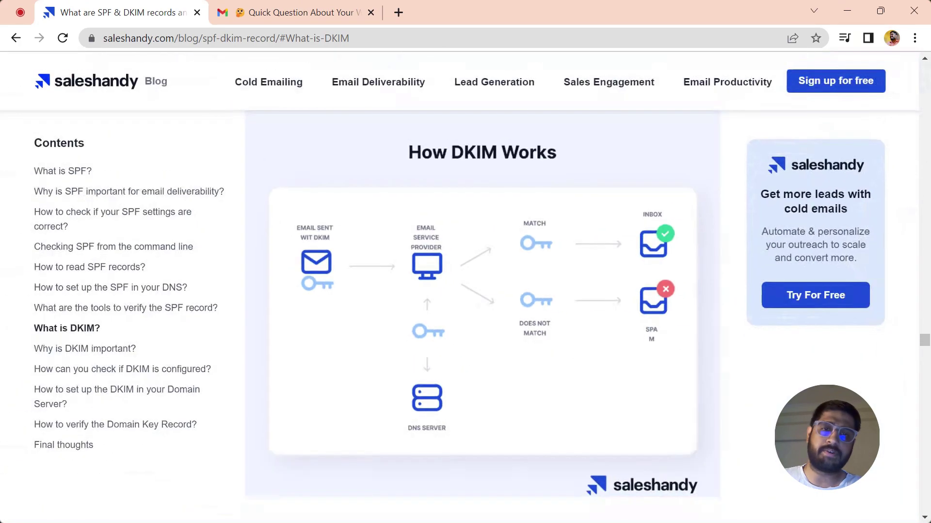
{"action": "scroll", "coordinate": [483, 315], "scroll_direction": "up", "scroll_amount": 5}
{"action": "scroll", "coordinate": [482, 315], "scroll_direction": "up", "scroll_amount": 1}
{"action": "scroll", "coordinate": [482, 315], "scroll_direction": "down", "scroll_amount": 1}
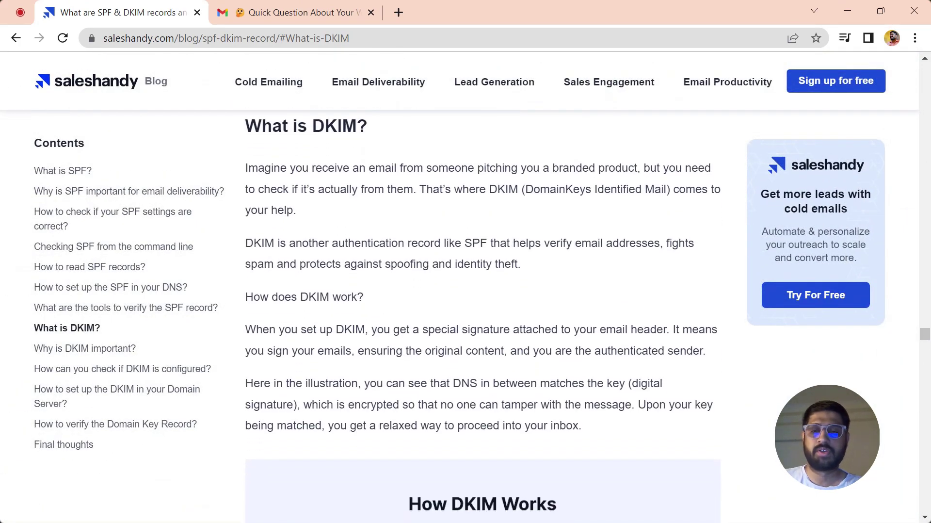
{"action": "scroll", "coordinate": [483, 316], "scroll_direction": "down", "scroll_amount": 5}
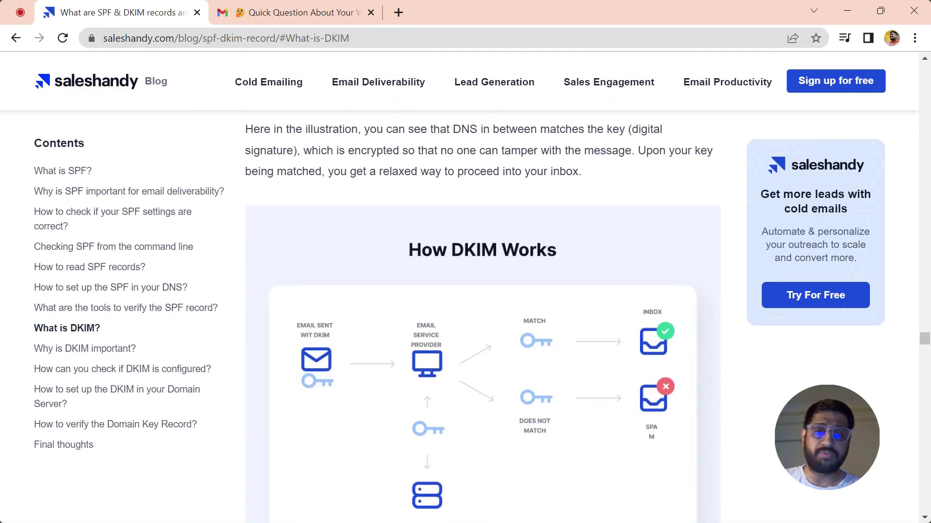
{"action": "scroll", "coordinate": [465, 287], "scroll_direction": "up", "scroll_amount": 3}
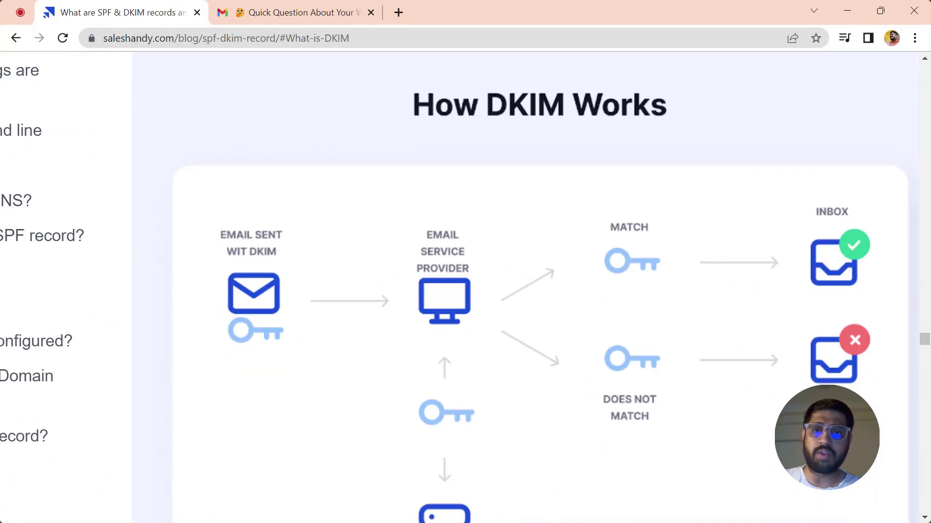
{"action": "scroll", "coordinate": [466, 287], "scroll_direction": "right", "scroll_amount": 1}
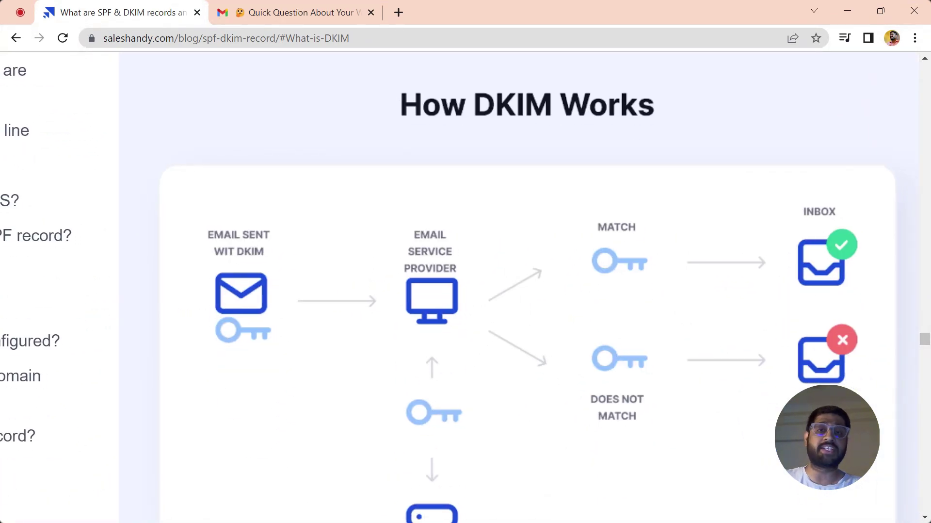
{"action": "scroll", "coordinate": [466, 286], "scroll_direction": "down", "scroll_amount": 1}
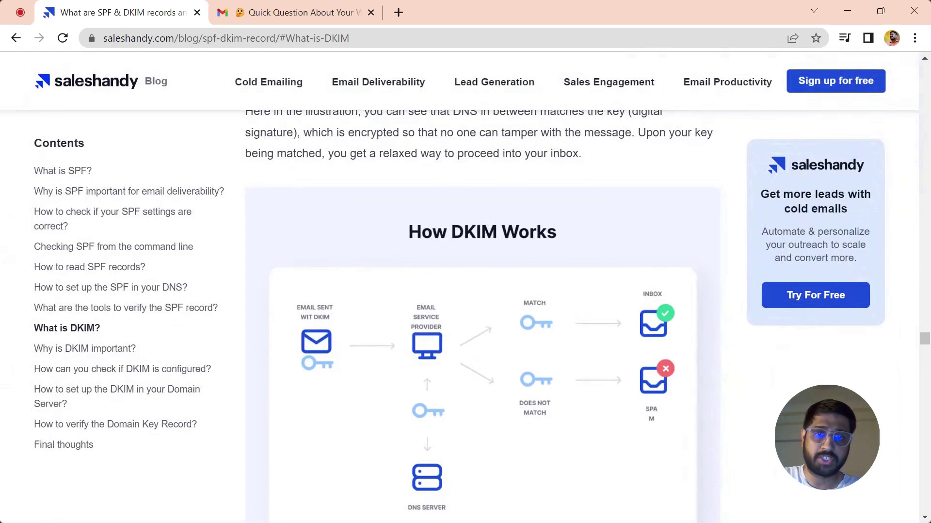
Step: Read the section on why DKIM is important, covering authentication, reputation and trust, and domain spoofing prevention
{"action": "scroll", "coordinate": [483, 316], "scroll_direction": "down", "scroll_amount": 10}
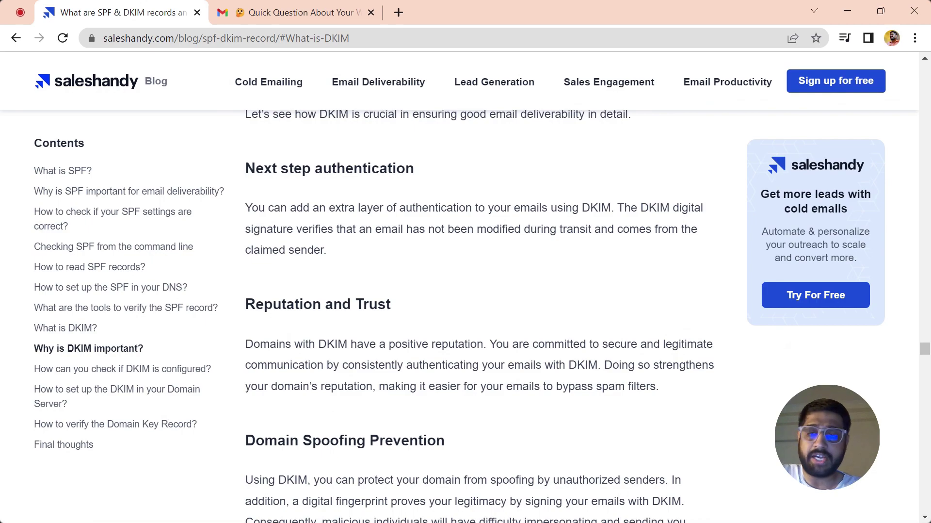
{"action": "scroll", "coordinate": [483, 315], "scroll_direction": "down", "scroll_amount": 1}
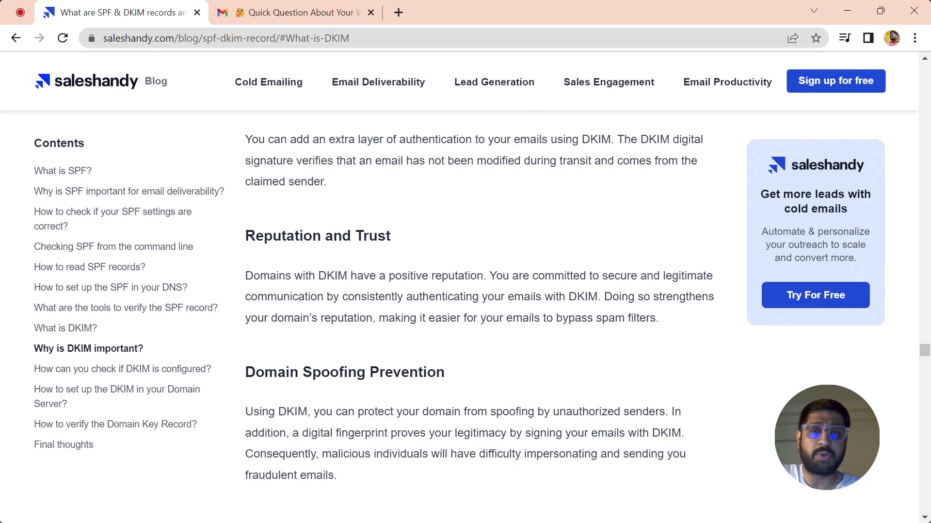
{"action": "scroll", "coordinate": [482, 315], "scroll_direction": "down", "scroll_amount": 1}
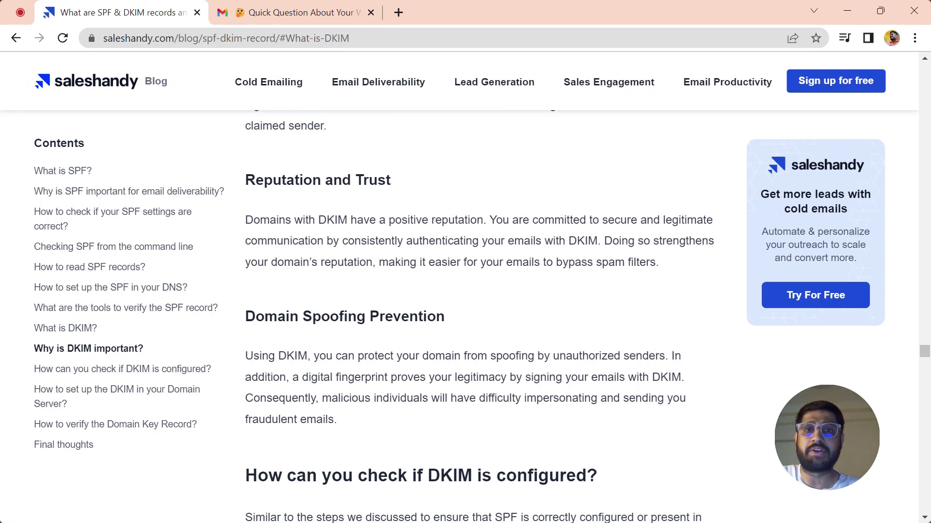
Step: Switch to Gmail and show the original message of the "Quick Question About Your Weekend" email
{"action": "left_click", "coordinate": [324, 11]}
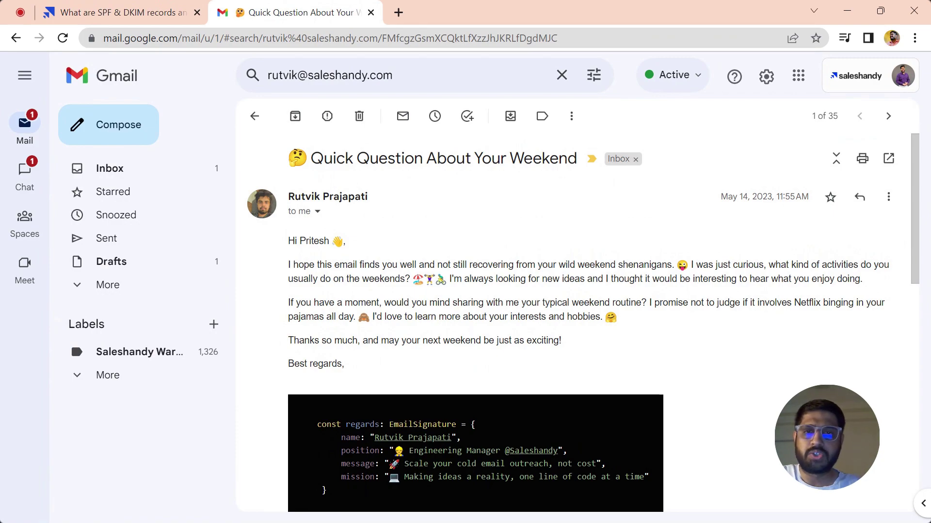
{"action": "left_click_drag", "start_coordinate": [495, 264], "coordinate": [531, 320]}
{"action": "left_click", "coordinate": [532, 328]}
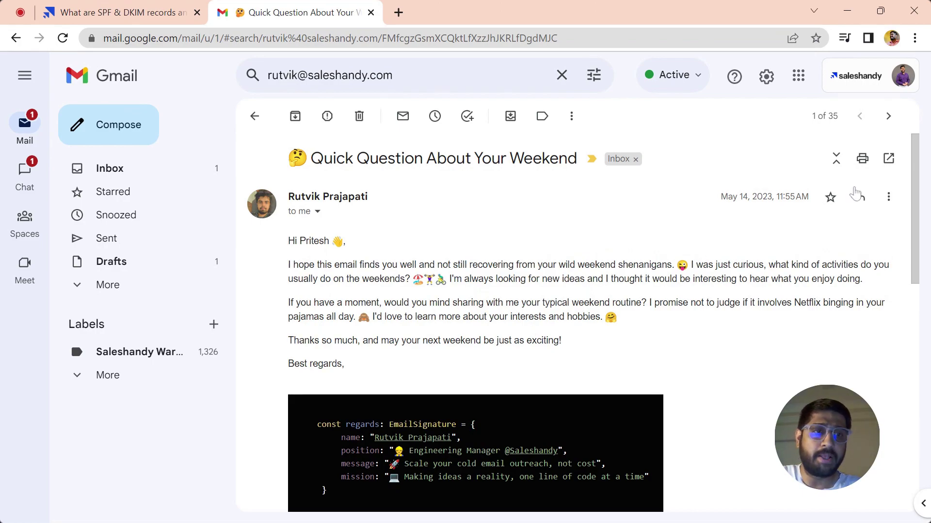
{"action": "left_click", "coordinate": [889, 196]}
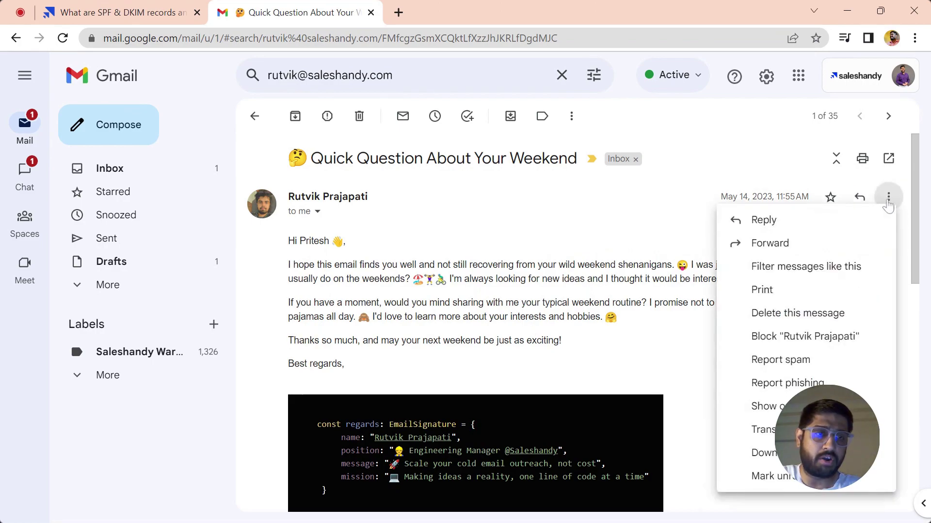
{"action": "left_click", "coordinate": [795, 406]}
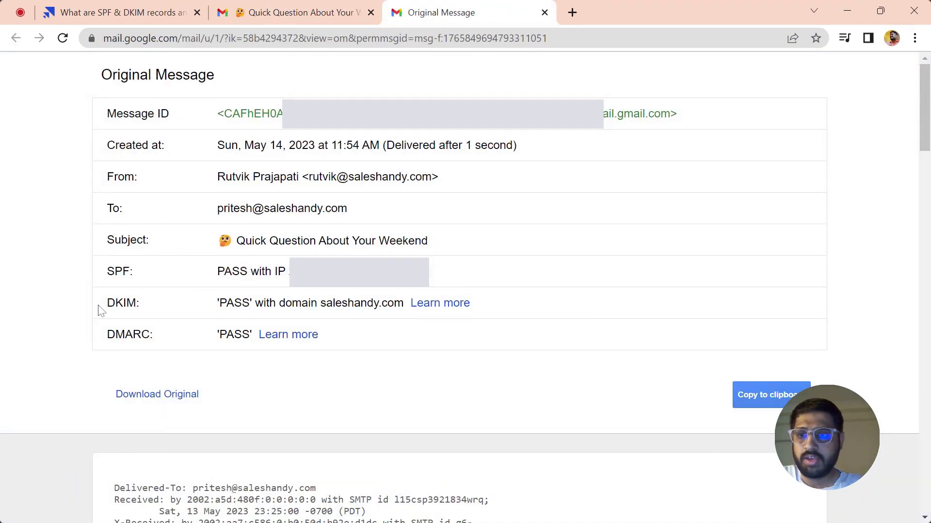
Step: Check the DKIM result in the original message's summary, then close the original message
{"action": "left_click_drag", "start_coordinate": [100, 303], "coordinate": [148, 310]}
{"action": "left_click", "coordinate": [148, 310]}
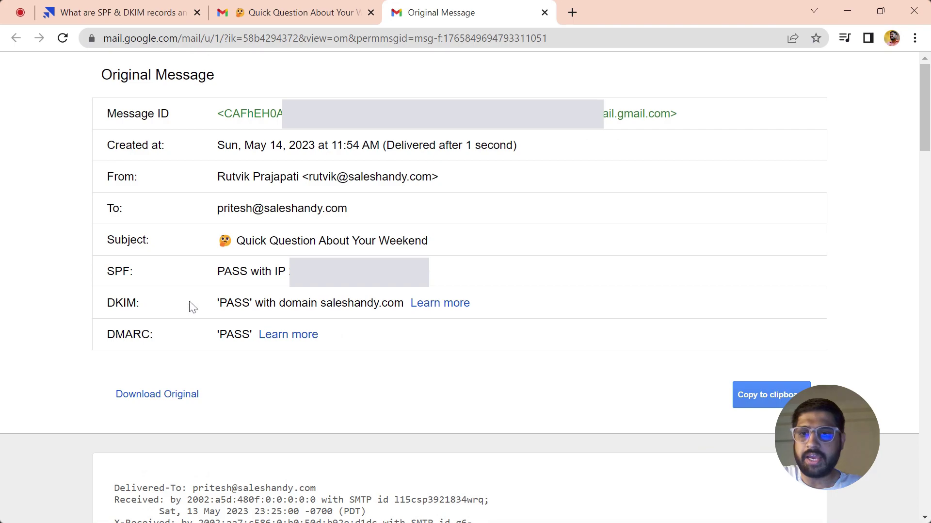
{"action": "left_click_drag", "start_coordinate": [217, 305], "coordinate": [251, 304]}
{"action": "left_click", "coordinate": [251, 305]}
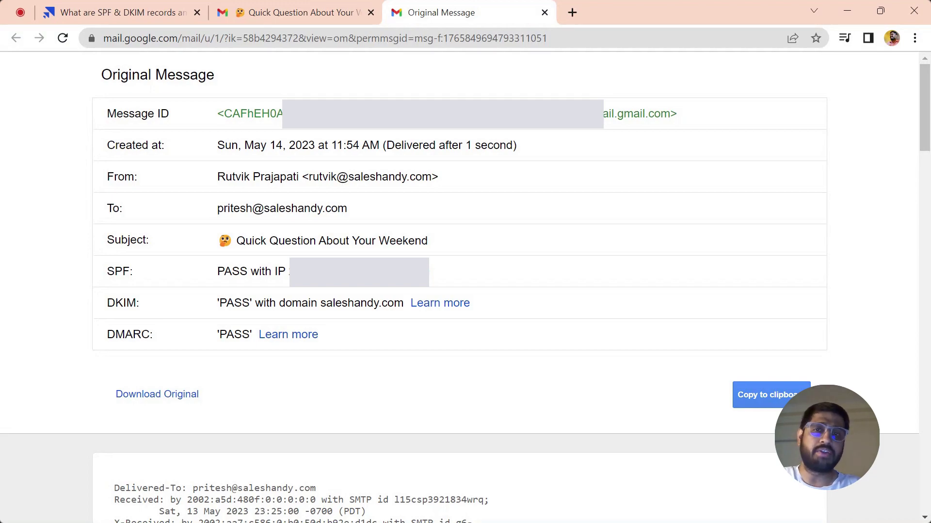
{"action": "key", "text": "ctrl+w"}
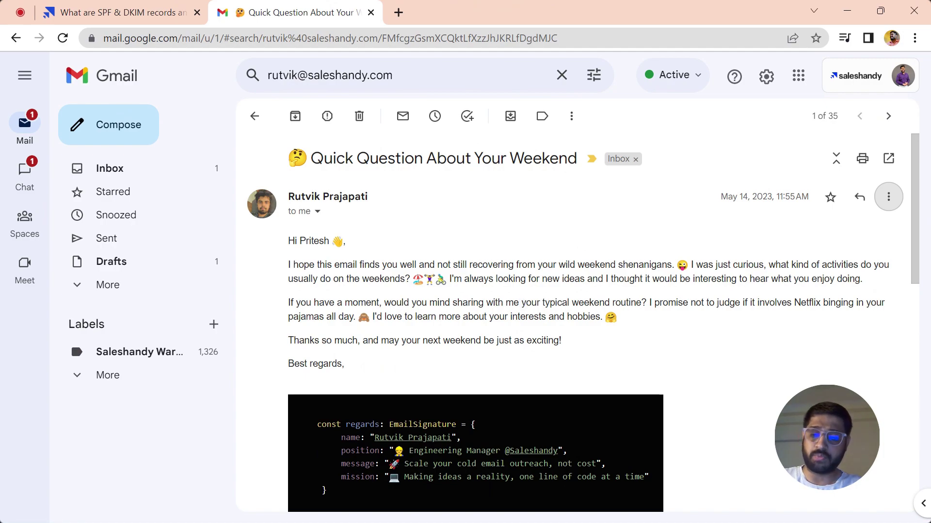
Step: Search the web for "mail tester" in a new tab, open mail-tester.com and copy its test email address
{"action": "key", "text": "ctrl+t"}
{"action": "type", "text": "mail tester"}
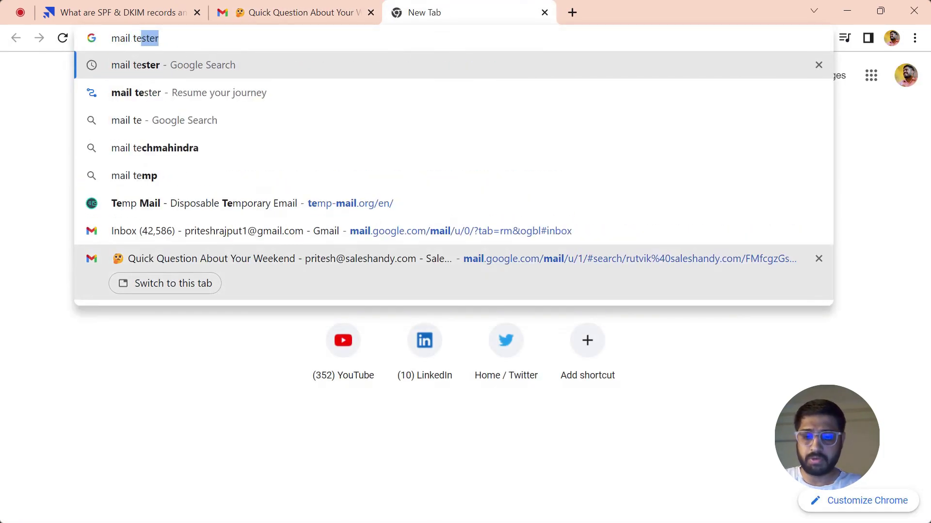
{"action": "key", "text": "Return"}
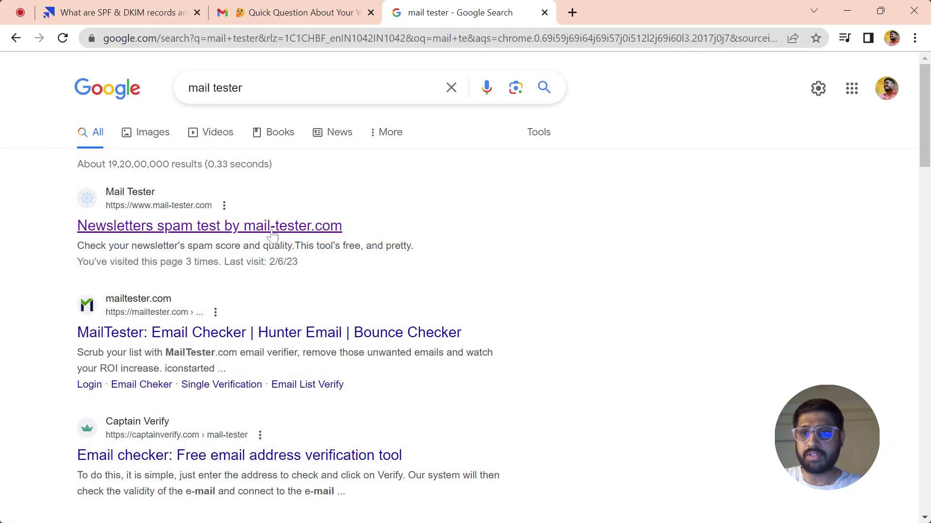
{"action": "left_click", "coordinate": [272, 226]}
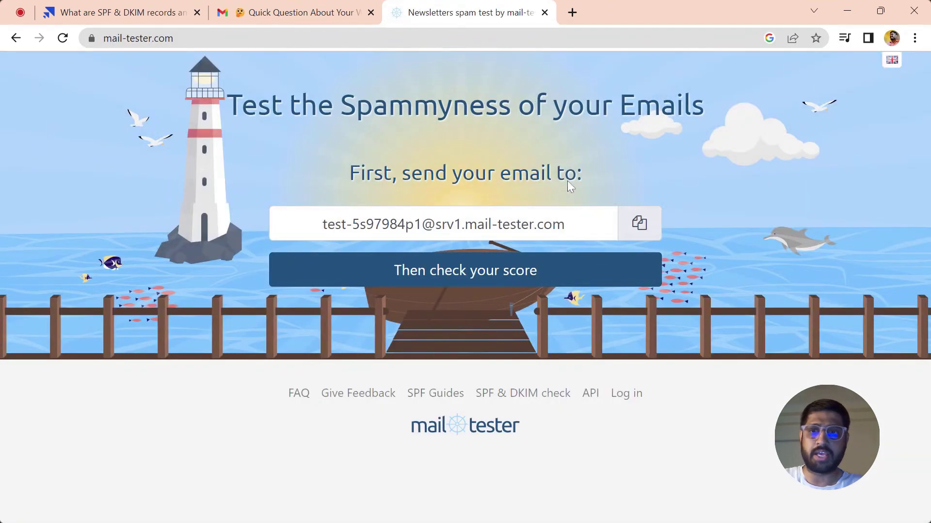
{"action": "left_click", "coordinate": [651, 235]}
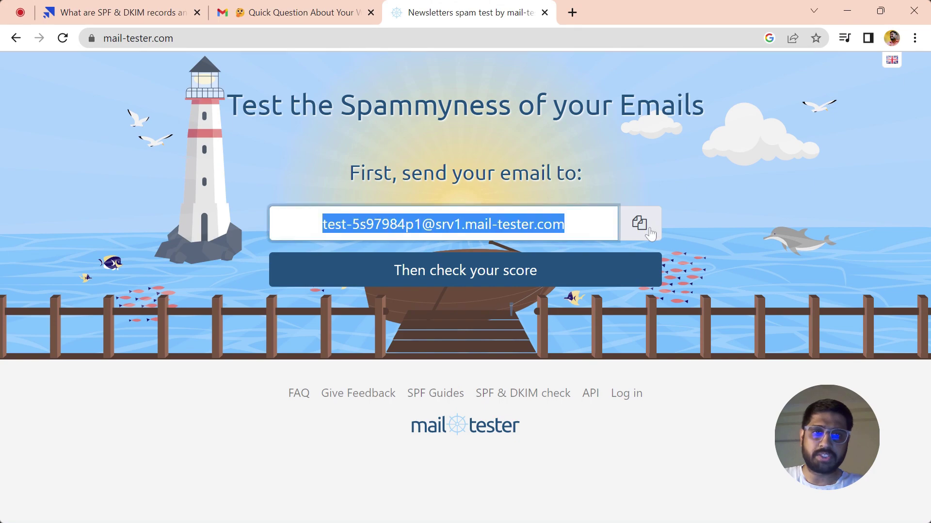
Step: Compose a Gmail message to the copied test address with the subject "Test" and send it
{"action": "left_click", "coordinate": [305, 11]}
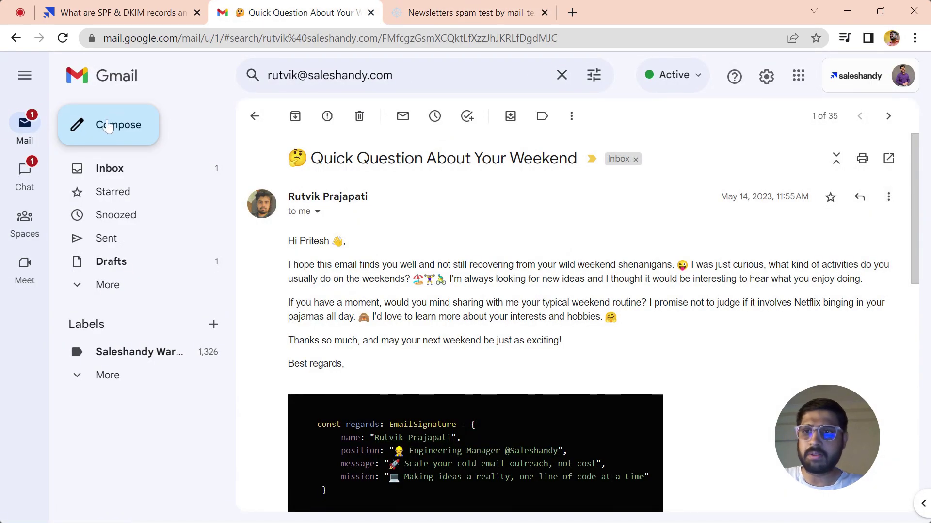
{"action": "left_click", "coordinate": [107, 123]}
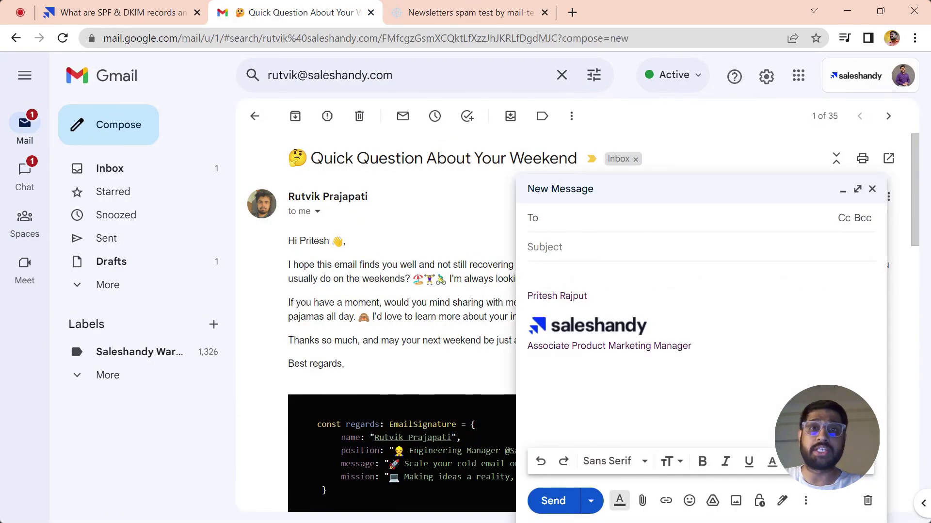
{"action": "key", "text": "ctrl+v"}
{"action": "left_click", "coordinate": [625, 262]}
{"action": "type", "text": "T"}
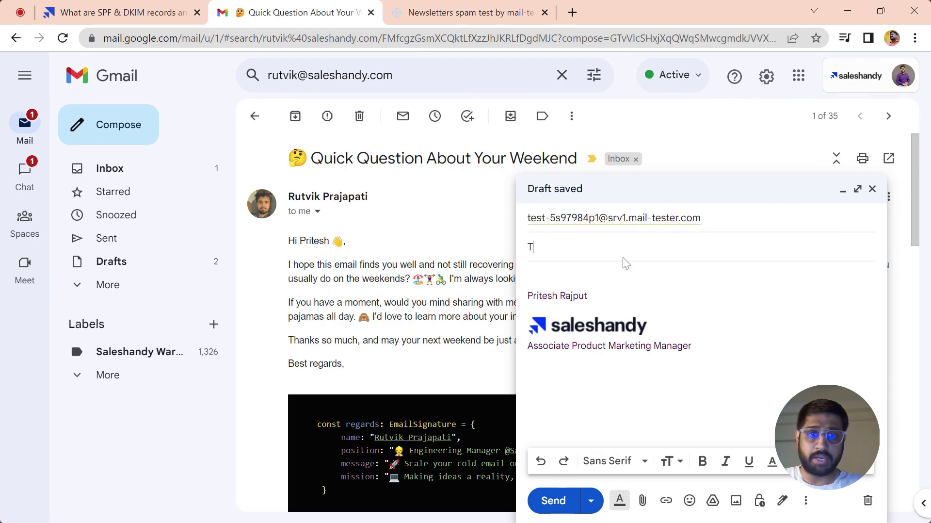
{"action": "type", "text": "est"}
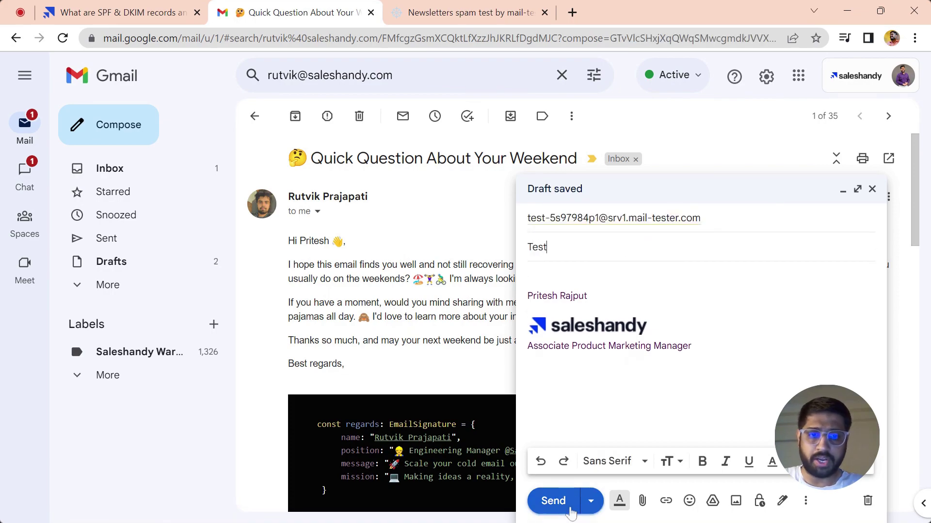
{"action": "left_click", "coordinate": [565, 505]}
Step: Check the email's score on mail-tester.com and expand the authentication results to review the DKIM signature check
{"action": "left_click", "coordinate": [474, 10]}
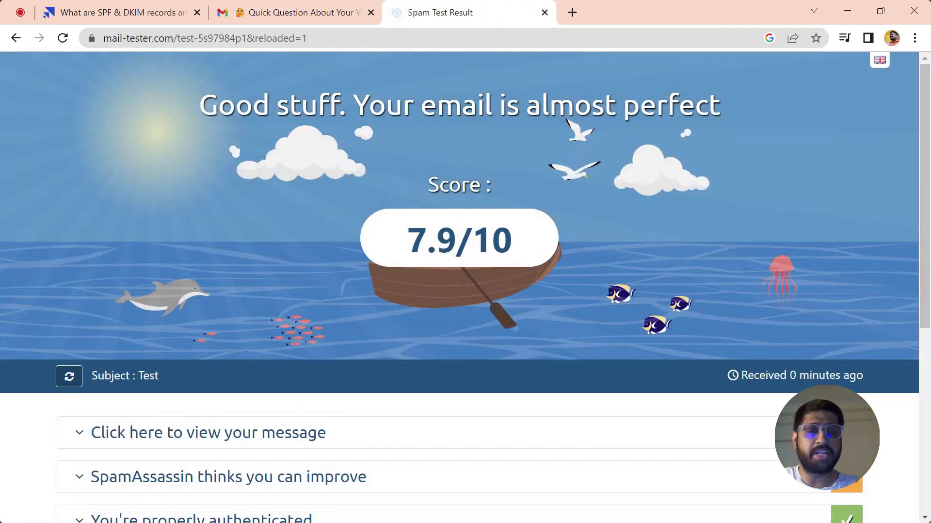
{"action": "scroll", "coordinate": [204, 388], "scroll_direction": "down", "scroll_amount": 3}
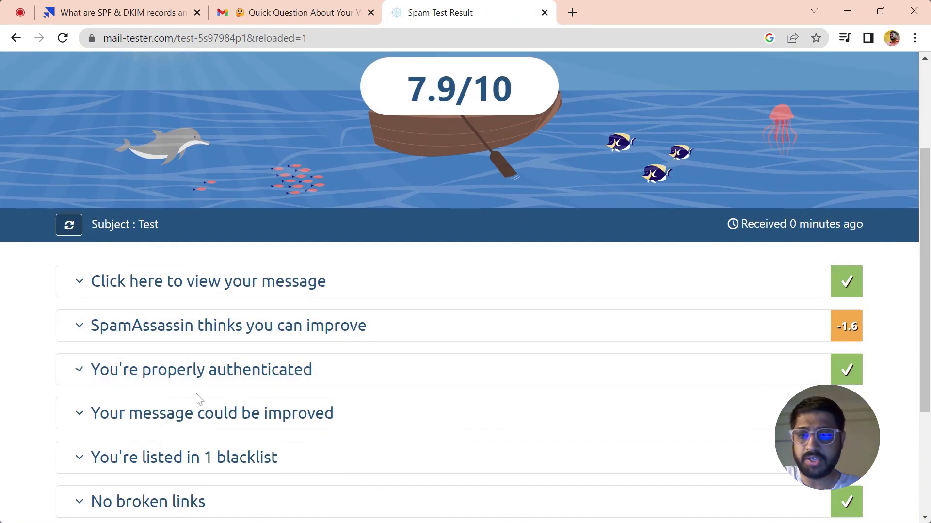
{"action": "left_click", "coordinate": [212, 387]}
{"action": "scroll", "coordinate": [211, 386], "scroll_direction": "down", "scroll_amount": 2}
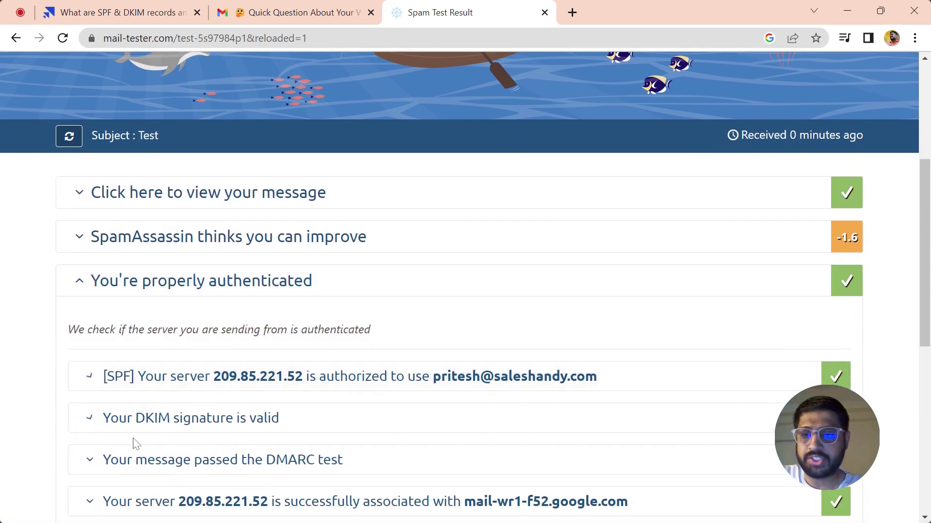
{"action": "scroll", "coordinate": [230, 430], "scroll_direction": "up", "scroll_amount": 1}
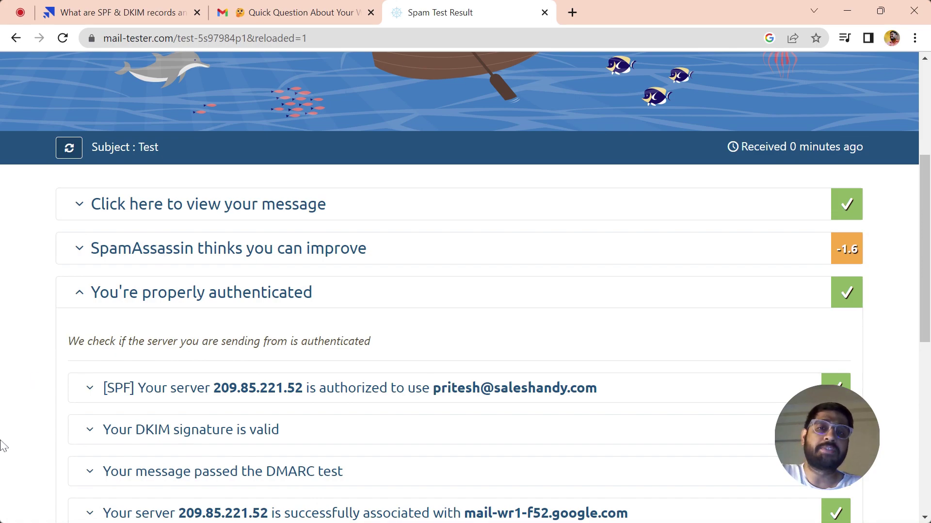
Step: Close the spam test result and Gmail tabs, leaving a new blank tab beside the article
{"action": "left_click", "coordinate": [545, 13]}
{"action": "left_click", "coordinate": [402, 13]}
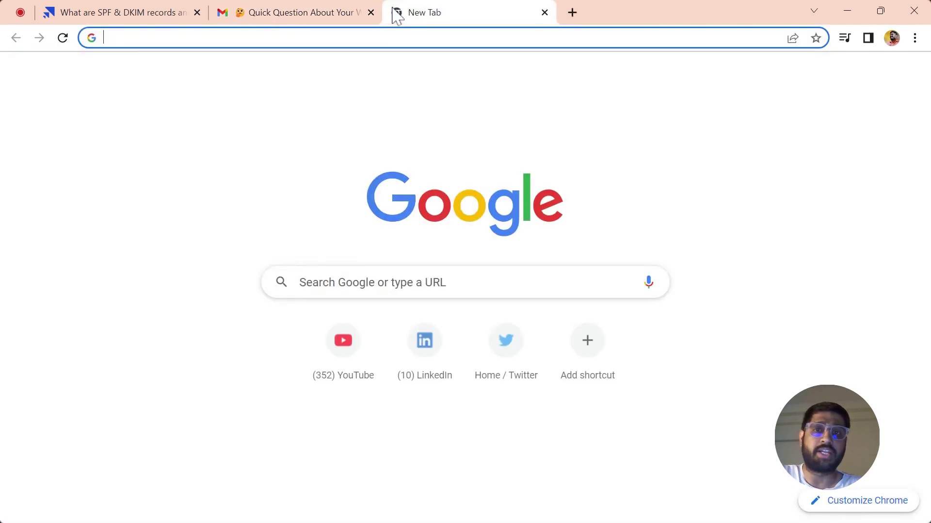
{"action": "left_click", "coordinate": [371, 13]}
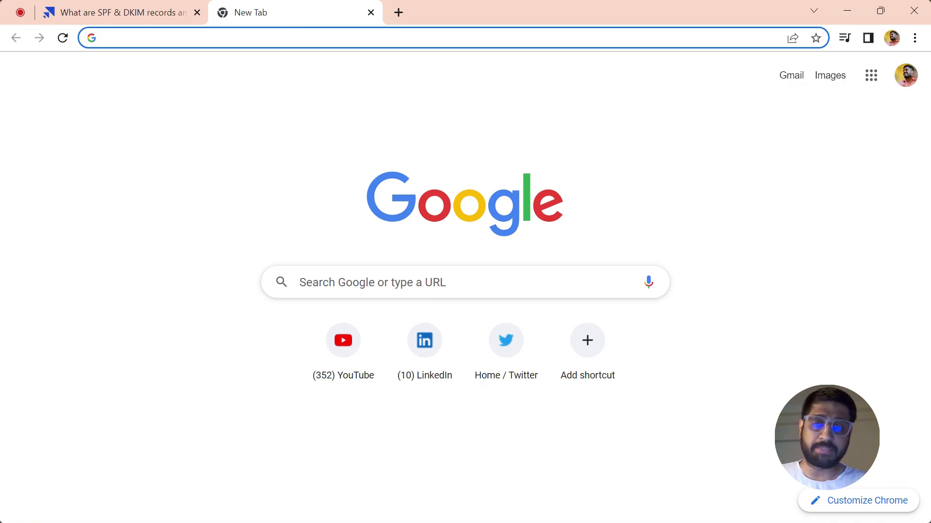
Step: Go to mail.zoho.com and access the Zoho Mail inbox
{"action": "type", "text": "zoh"}
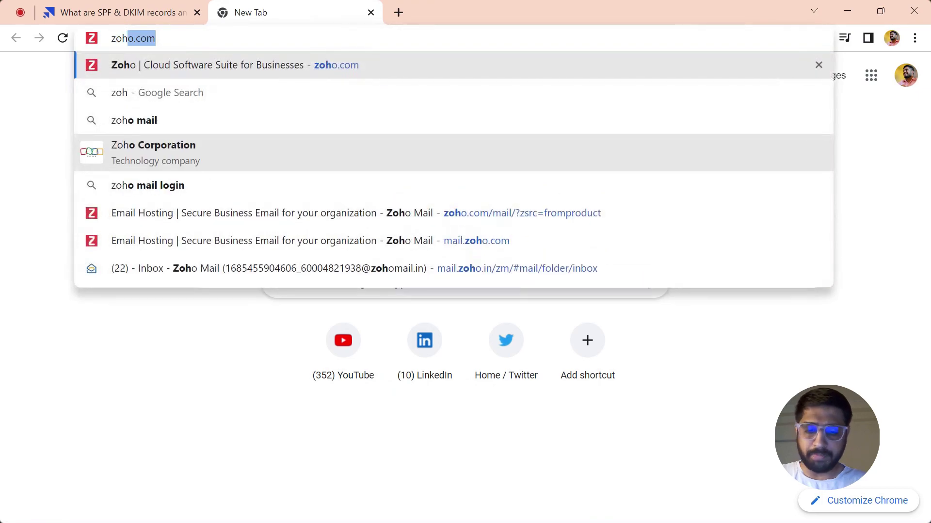
{"action": "key", "text": "BackSpace"}
{"action": "key", "text": "BackSpace"}
{"action": "key", "text": "BackSpace"}
{"action": "key", "text": "BackSpace"}
{"action": "type", "text": "mail"}
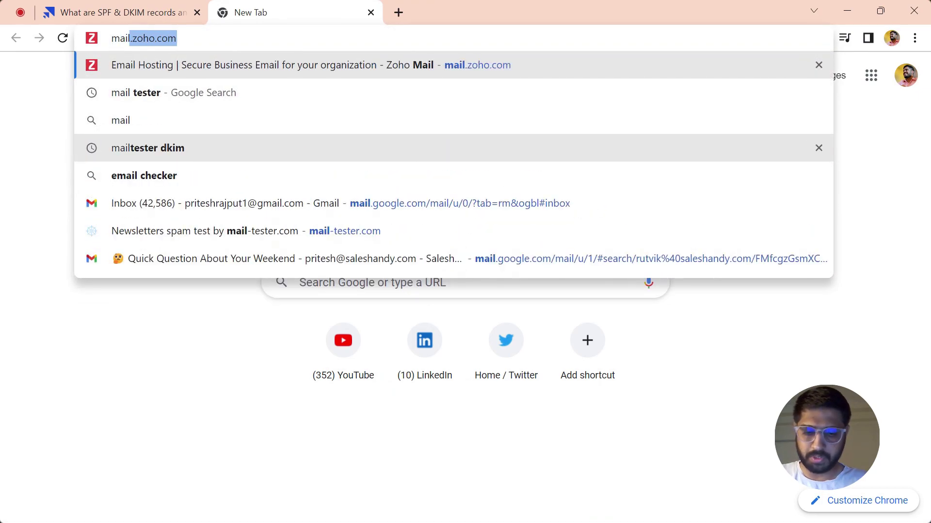
{"action": "key", "text": "Return"}
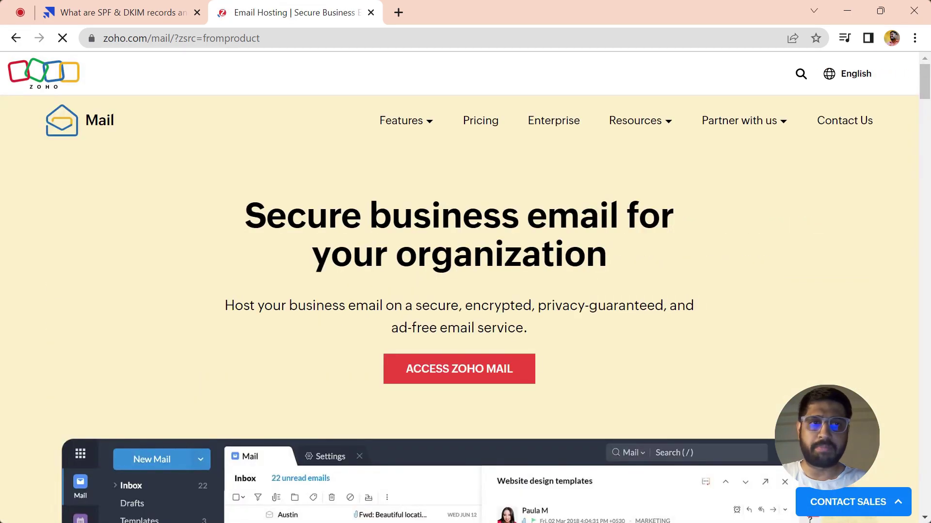
{"action": "left_click", "coordinate": [455, 378]}
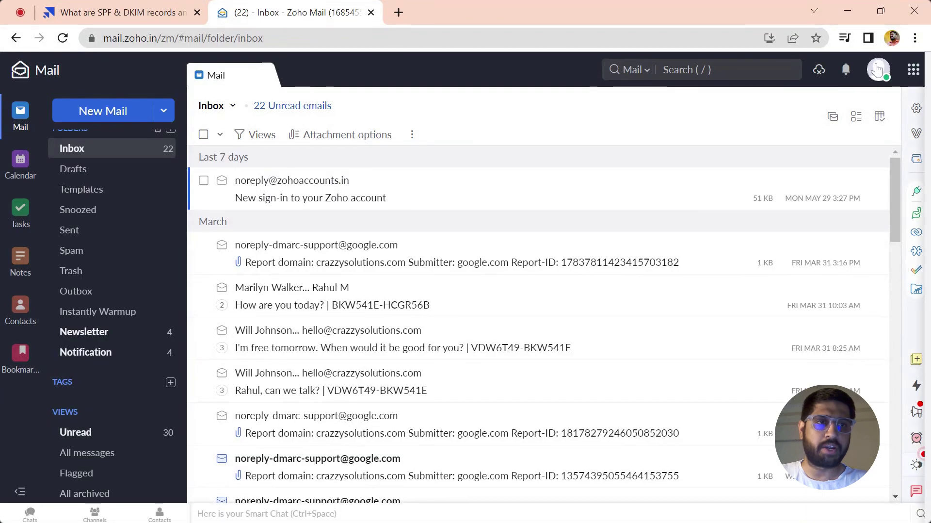
Step: Open the Zoho Mail Admin Console from the account profile and show its list of domains
{"action": "left_click", "coordinate": [876, 69]}
{"action": "left_click", "coordinate": [819, 190]}
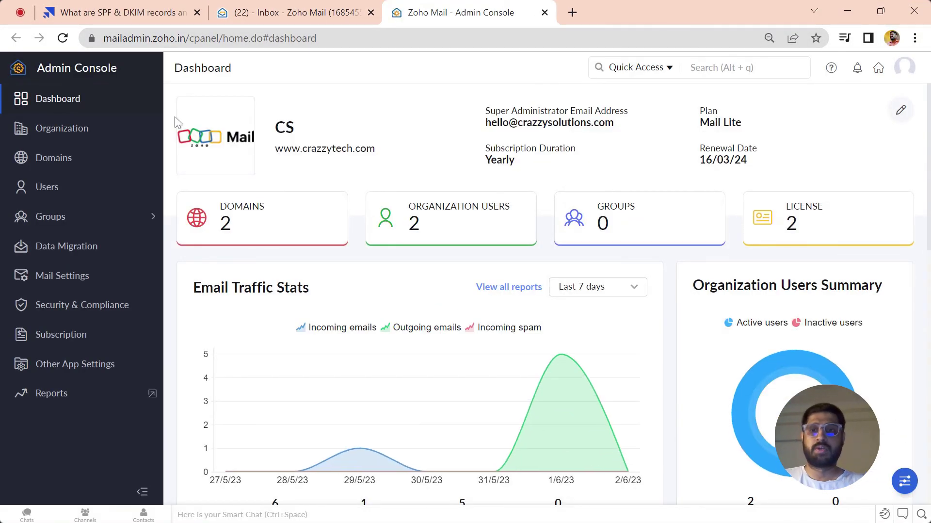
{"action": "left_click", "coordinate": [63, 156]}
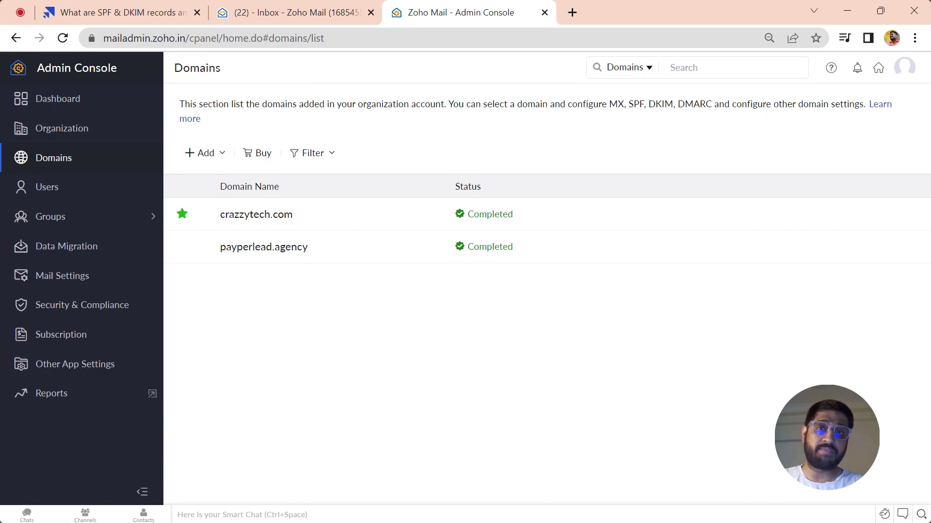
Step: Open godaddy.com in a new tab and find the brooch.store domain among the account's products
{"action": "left_click", "coordinate": [574, 11]}
{"action": "type", "text": "go"}
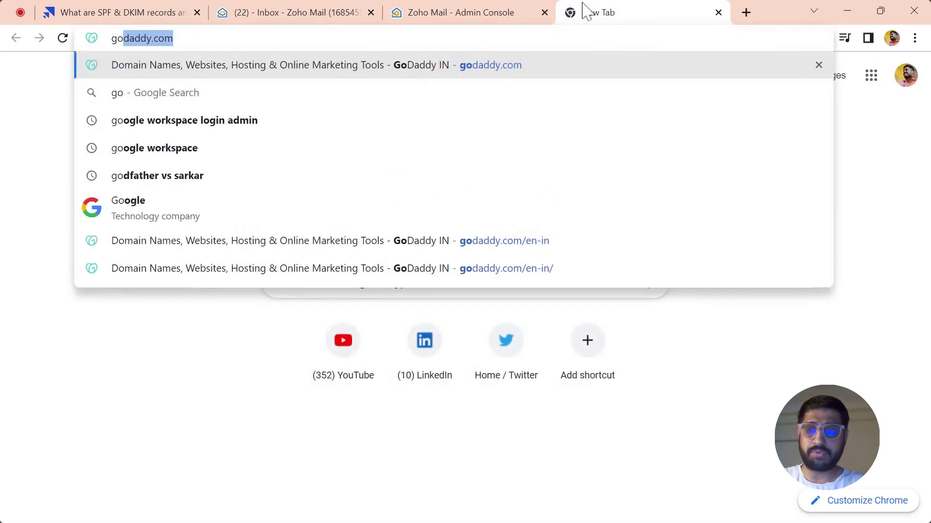
{"action": "key", "text": "Return"}
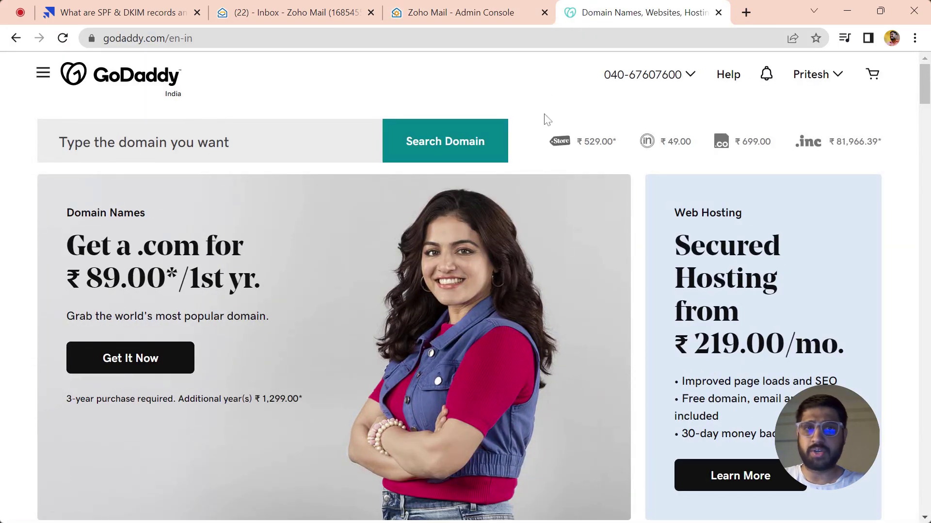
{"action": "left_click", "coordinate": [837, 76]}
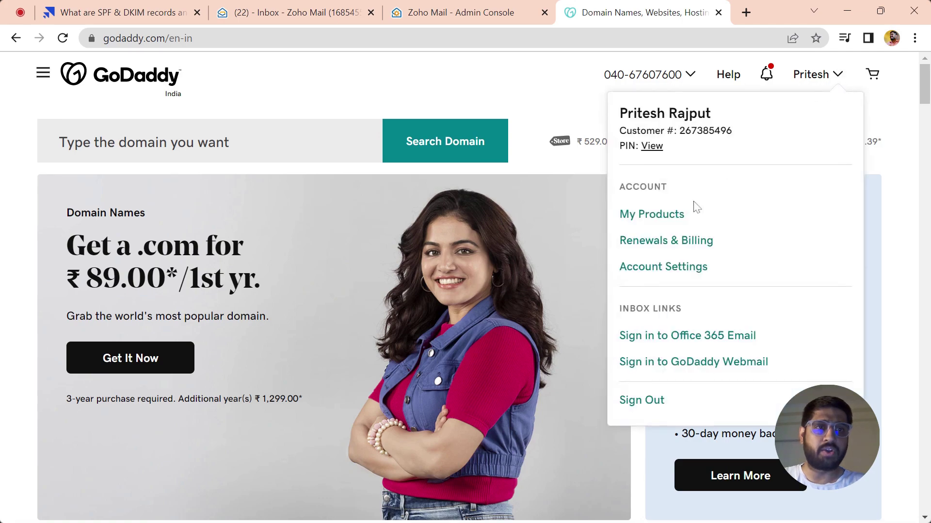
{"action": "left_click", "coordinate": [651, 214]}
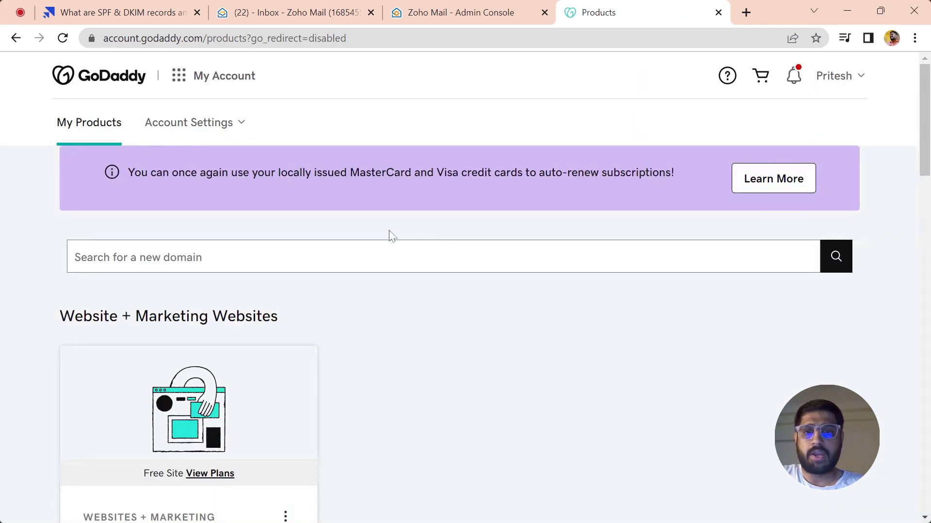
{"action": "scroll", "coordinate": [389, 230], "scroll_direction": "down", "scroll_amount": 14}
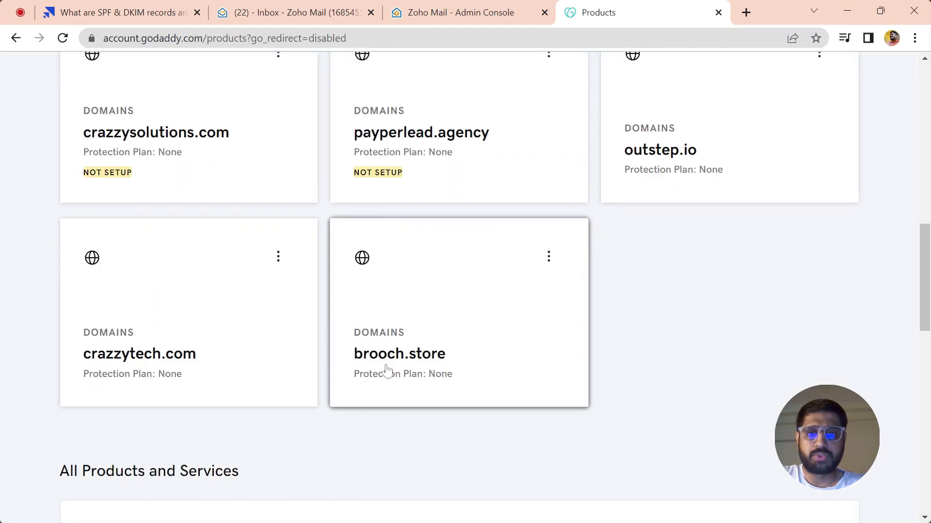
{"action": "left_click", "coordinate": [427, 9]}
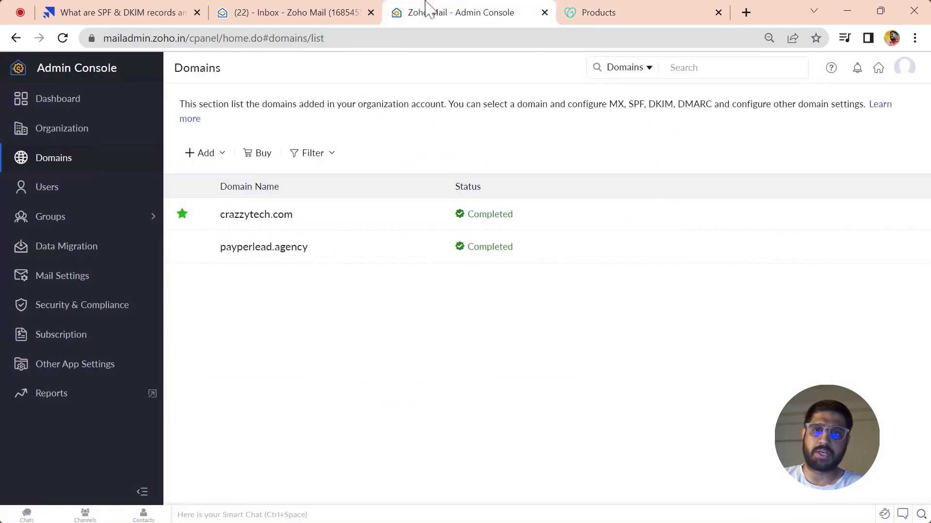
{"action": "left_click", "coordinate": [203, 154]}
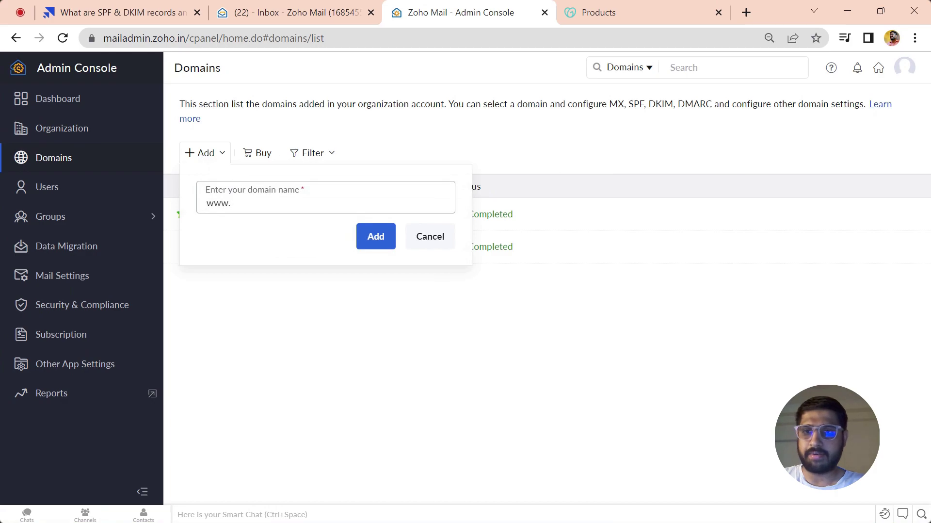
{"action": "type", "text": "borr"}
{"action": "key", "text": "BackSpace"}
{"action": "type", "text": "roo"}
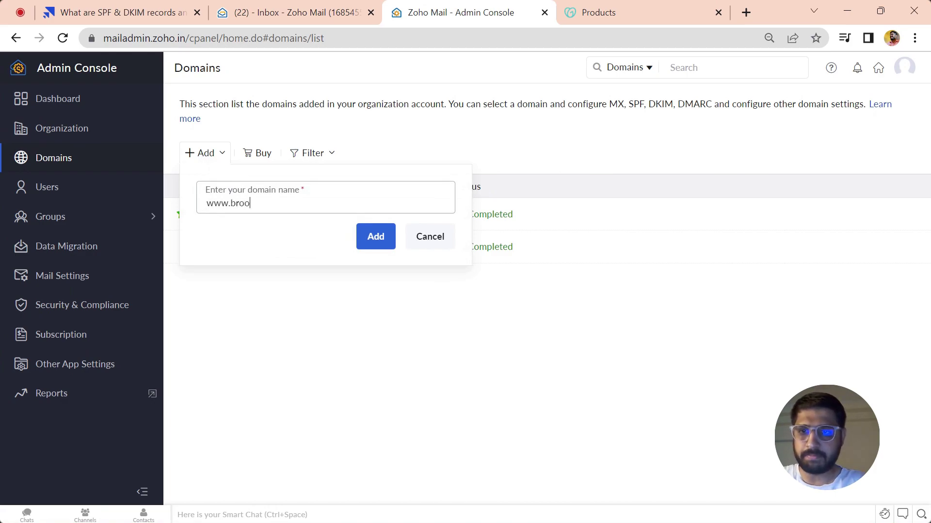
{"action": "type", "text": "ch.store"}
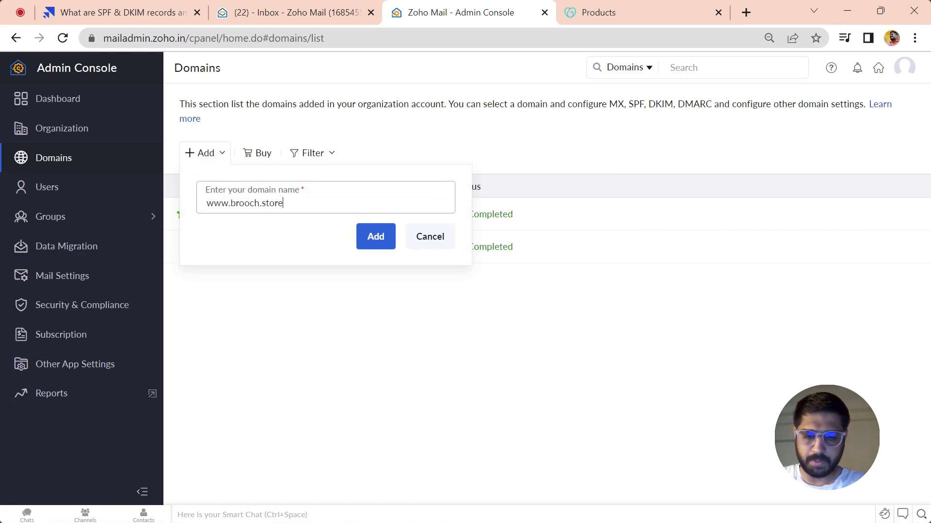
{"action": "left_click", "coordinate": [389, 235]}
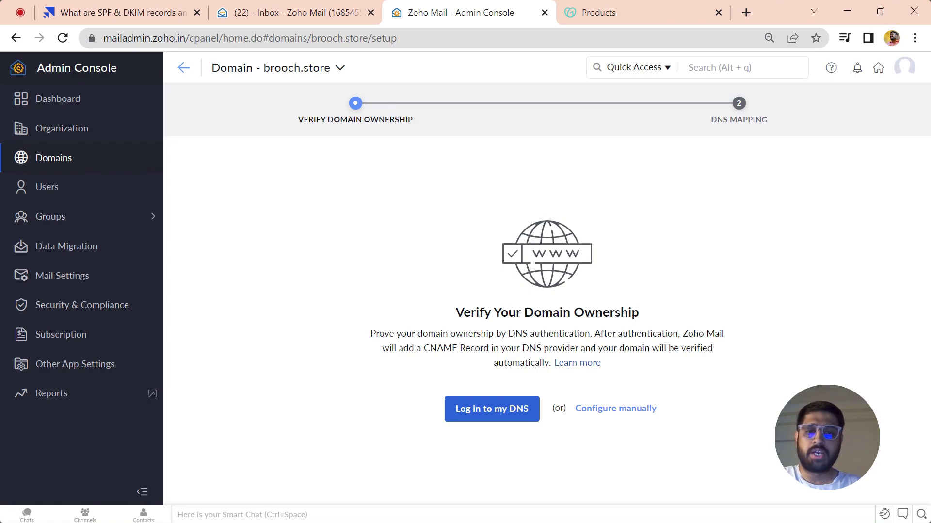
Step: Choose manual configuration for verifying ownership of brooch.store and review the TXT record name and value
{"action": "left_click", "coordinate": [610, 408]}
{"action": "scroll", "coordinate": [217, 315], "scroll_direction": "down", "scroll_amount": 1}
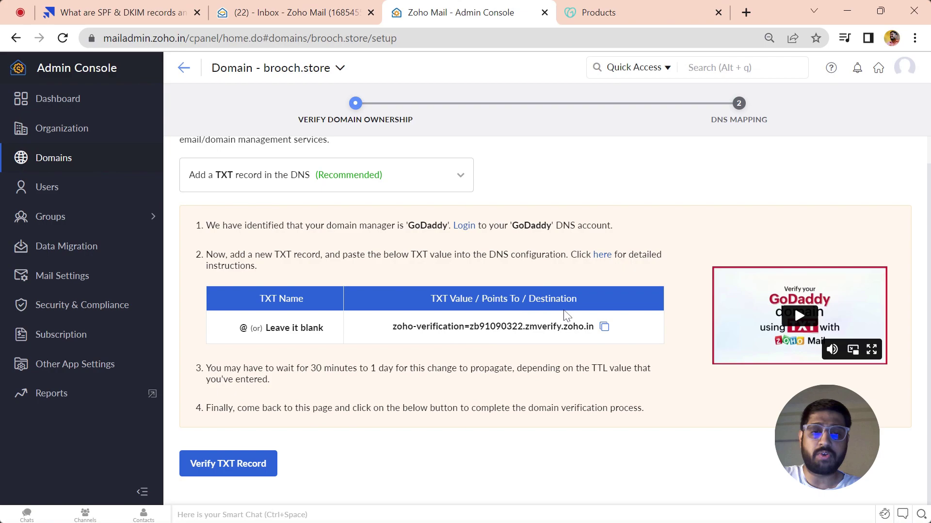
{"action": "left_click_drag", "start_coordinate": [392, 326], "coordinate": [509, 326]}
{"action": "left_click", "coordinate": [504, 335]}
Step: Switch to GoDaddy and open the DNS management page for brooch.store
{"action": "left_click", "coordinate": [630, 12]}
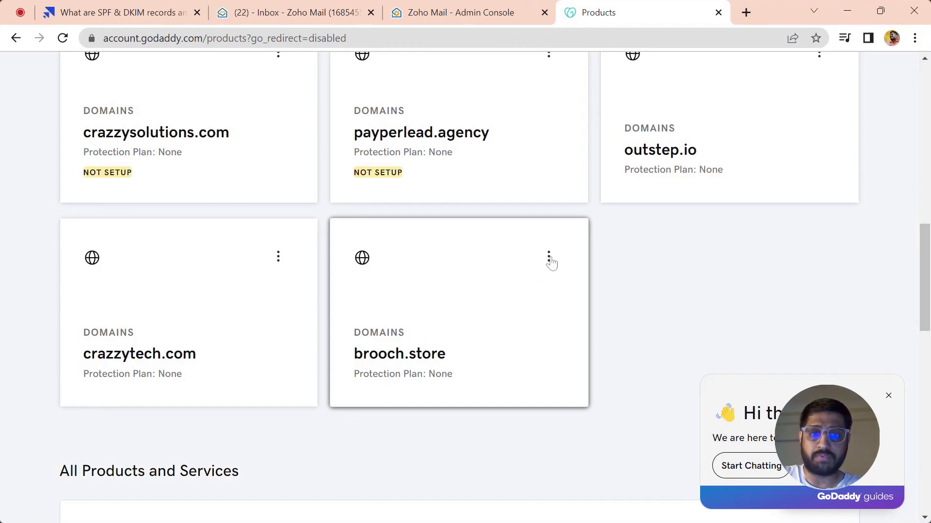
{"action": "left_click", "coordinate": [549, 261]}
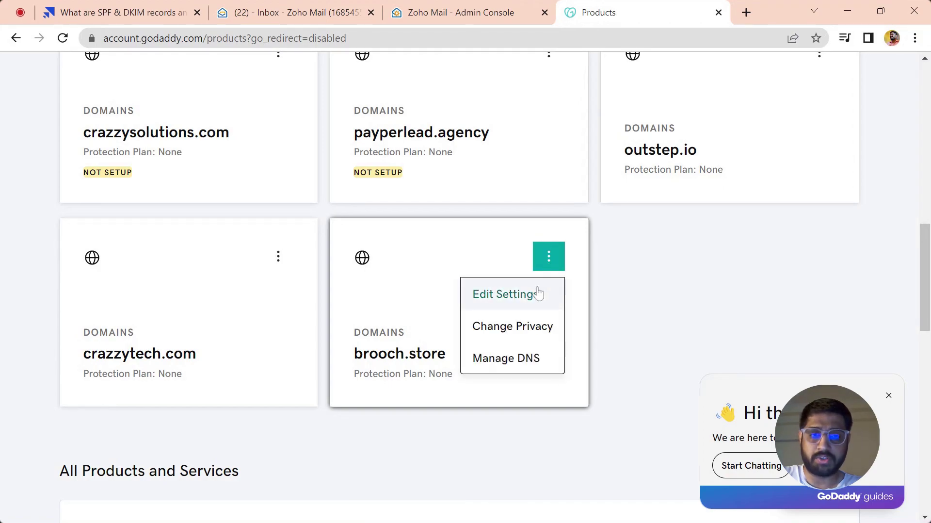
{"action": "left_click", "coordinate": [518, 363]}
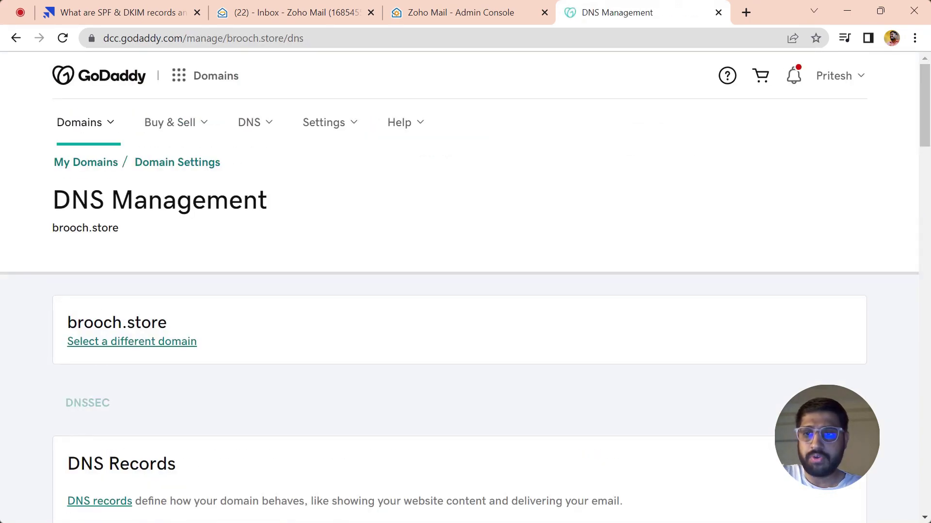
Step: Start a new DNS record for brooch.store and set its type to TXT
{"action": "scroll", "coordinate": [496, 365], "scroll_direction": "down", "scroll_amount": 2}
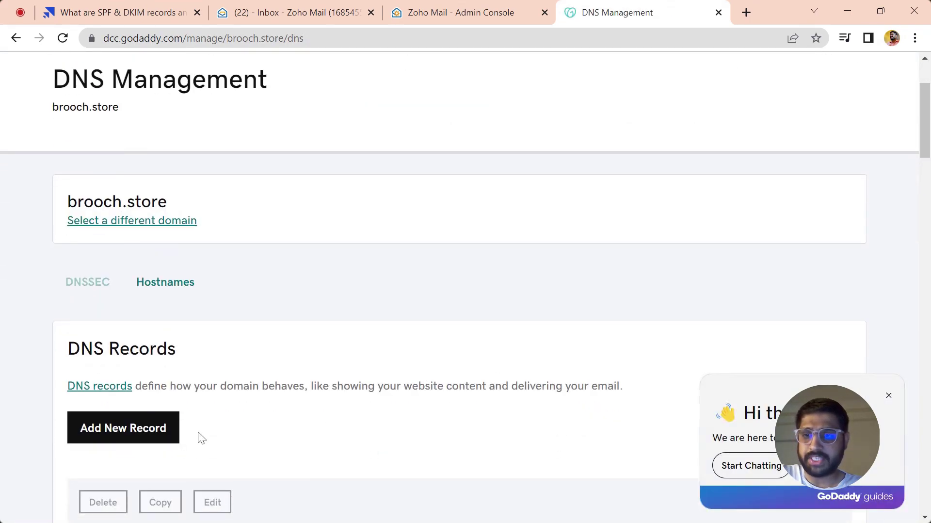
{"action": "left_click", "coordinate": [156, 433]}
{"action": "scroll", "coordinate": [159, 435], "scroll_direction": "down", "scroll_amount": 3}
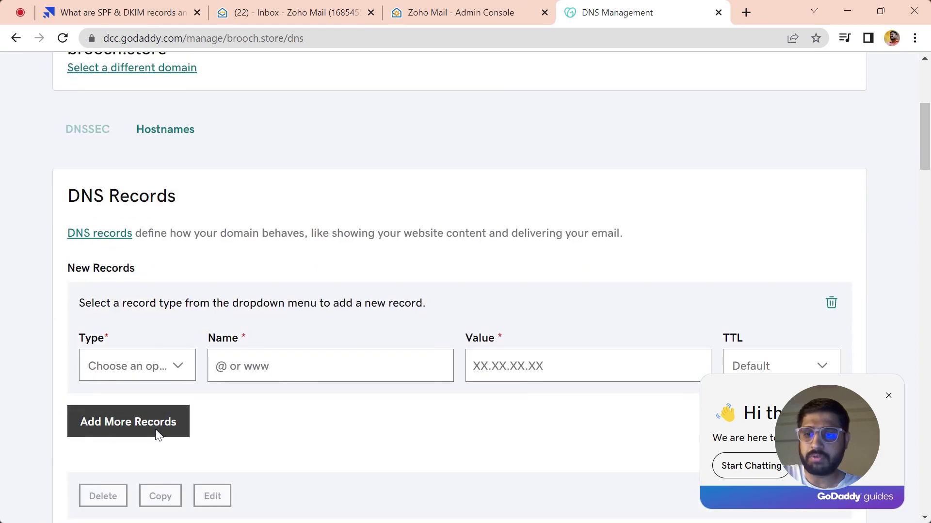
{"action": "left_click", "coordinate": [164, 370]}
{"action": "scroll", "coordinate": [129, 476], "scroll_direction": "down", "scroll_amount": 2}
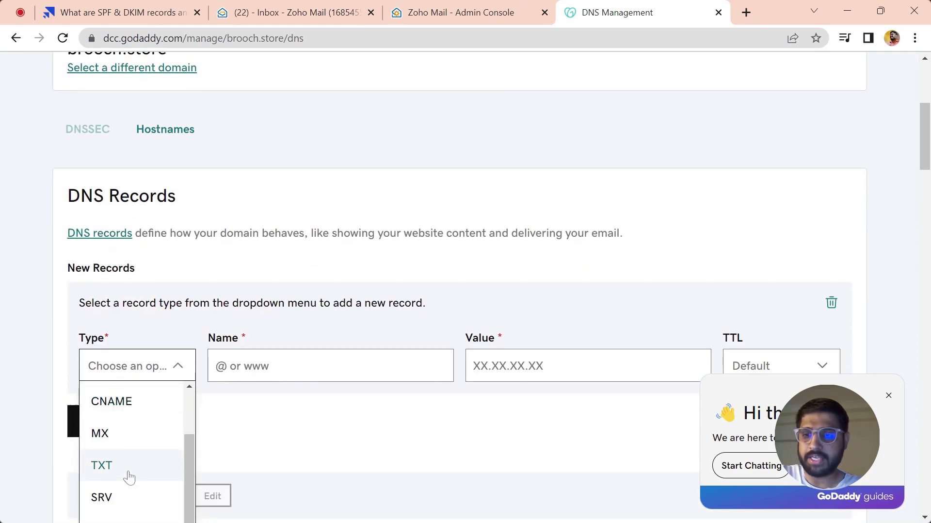
{"action": "left_click", "coordinate": [119, 469]}
Step: Copy the TXT name @ from the Zoho Admin Console into the new GoDaddy record's name
{"action": "left_click", "coordinate": [523, 10]}
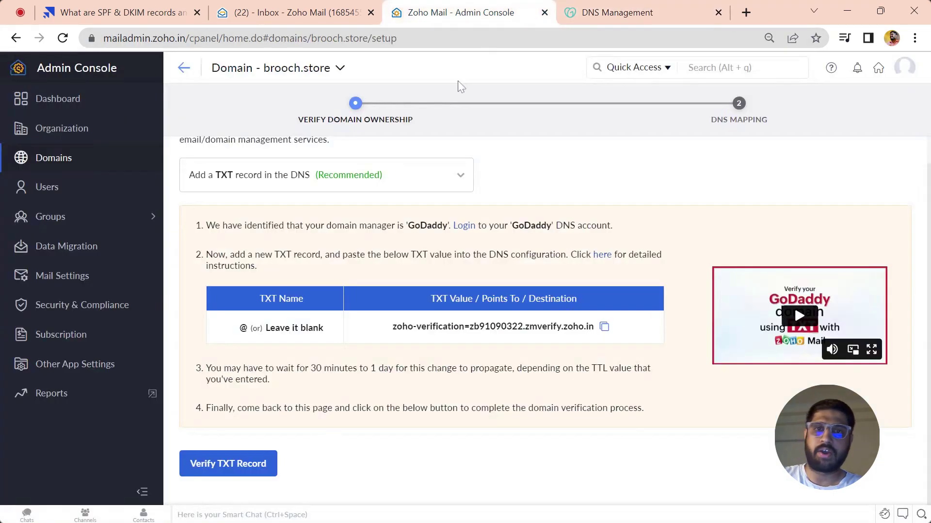
{"action": "left_click_drag", "start_coordinate": [235, 334], "coordinate": [251, 328]}
{"action": "key", "text": "ctrl+c"}
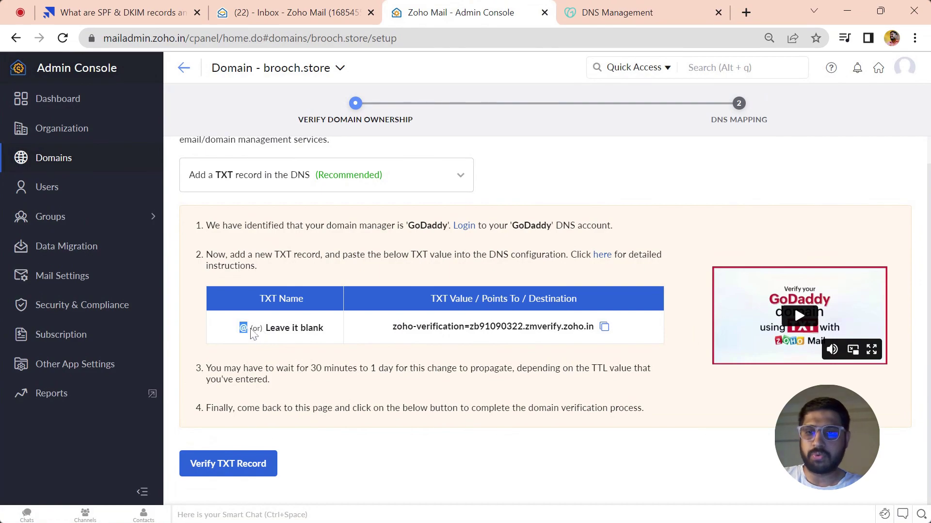
{"action": "left_click", "coordinate": [580, 10]}
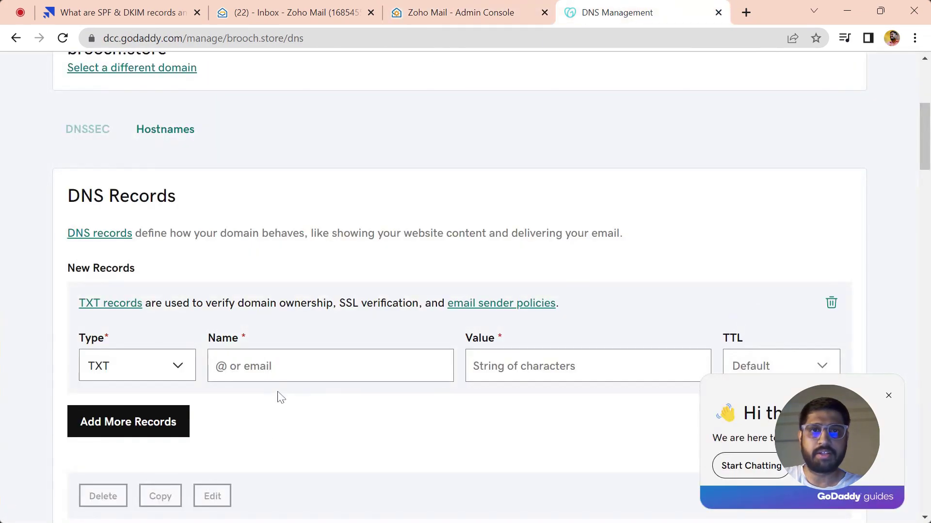
{"action": "left_click", "coordinate": [295, 378]}
{"action": "key", "text": "ctrl+v"}
Step: Copy the Zoho domain verification code into the TXT record's Value field in GoDaddy and save the record
{"action": "left_click", "coordinate": [487, 11]}
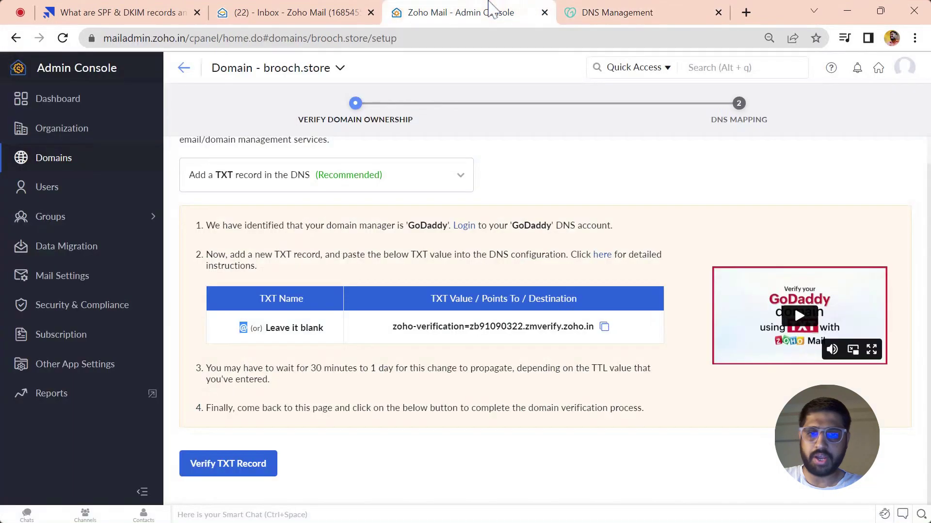
{"action": "left_click", "coordinate": [604, 325]}
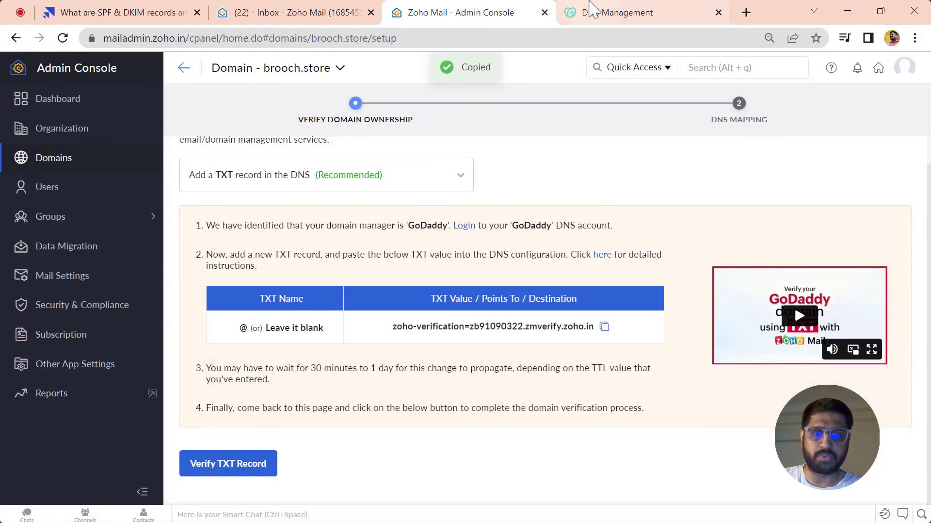
{"action": "left_click", "coordinate": [588, 9]}
{"action": "left_click", "coordinate": [545, 377]}
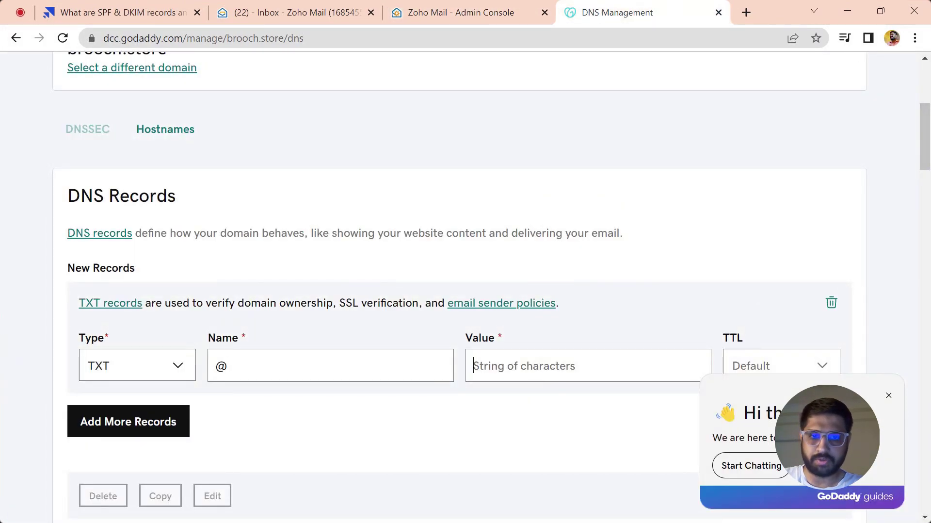
{"action": "key", "text": "ctrl+v"}
{"action": "scroll", "coordinate": [533, 446], "scroll_direction": "down", "scroll_amount": 1}
{"action": "scroll", "coordinate": [533, 446], "scroll_direction": "down", "scroll_amount": 1}
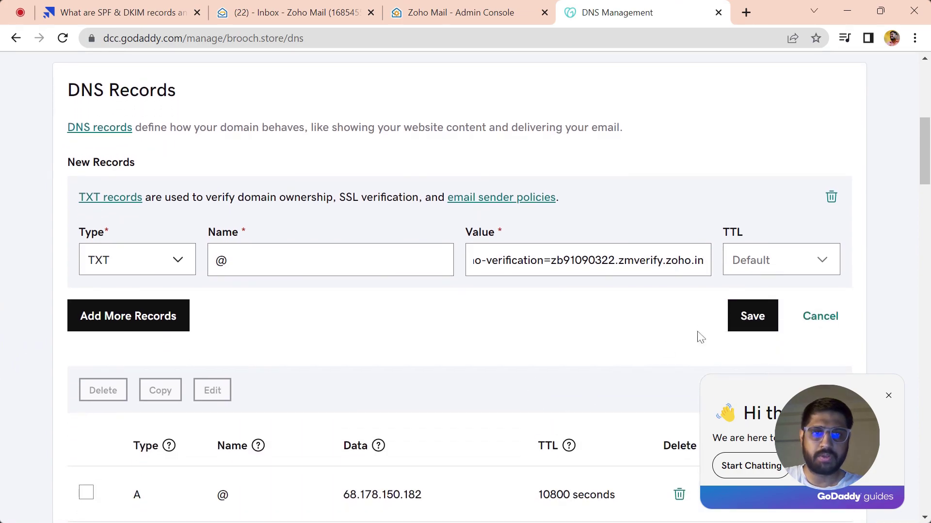
{"action": "left_click", "coordinate": [769, 315]}
{"action": "left_click", "coordinate": [770, 314]}
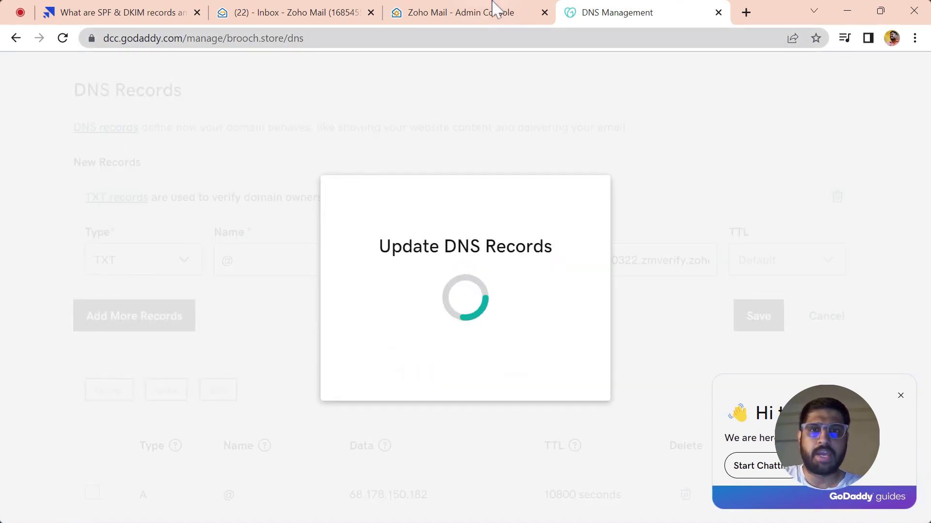
Step: Verify the TXT record for brooch.store in the Zoho Admin Console and proceed to manual configuration of its DNS mapping
{"action": "left_click", "coordinate": [495, 10]}
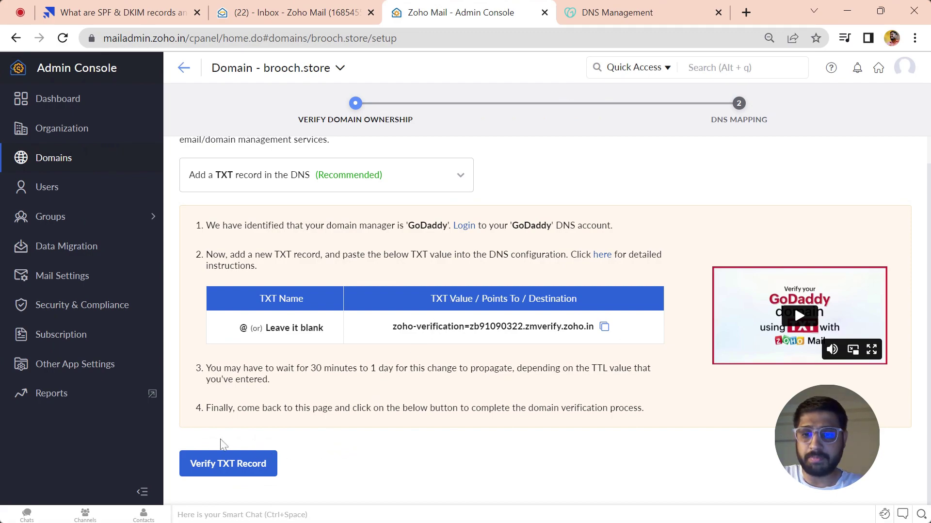
{"action": "left_click", "coordinate": [242, 470]}
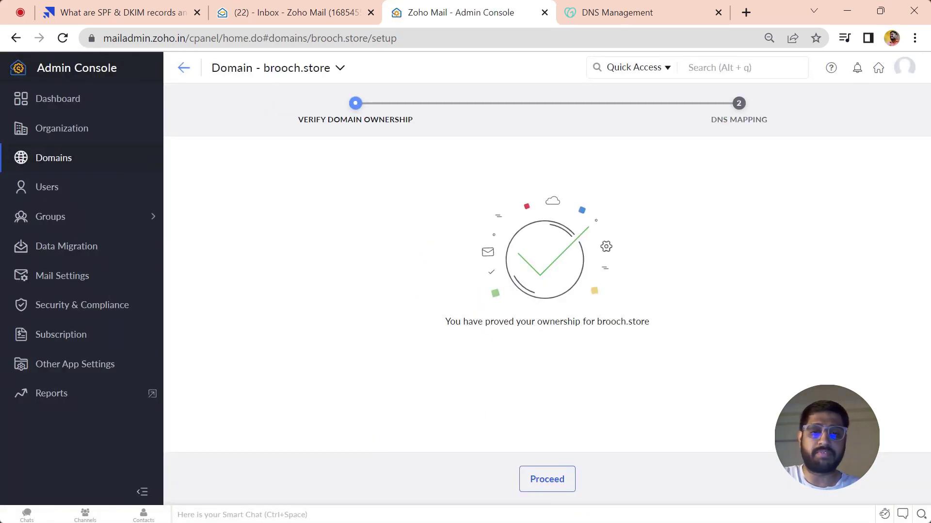
{"action": "left_click", "coordinate": [545, 479]}
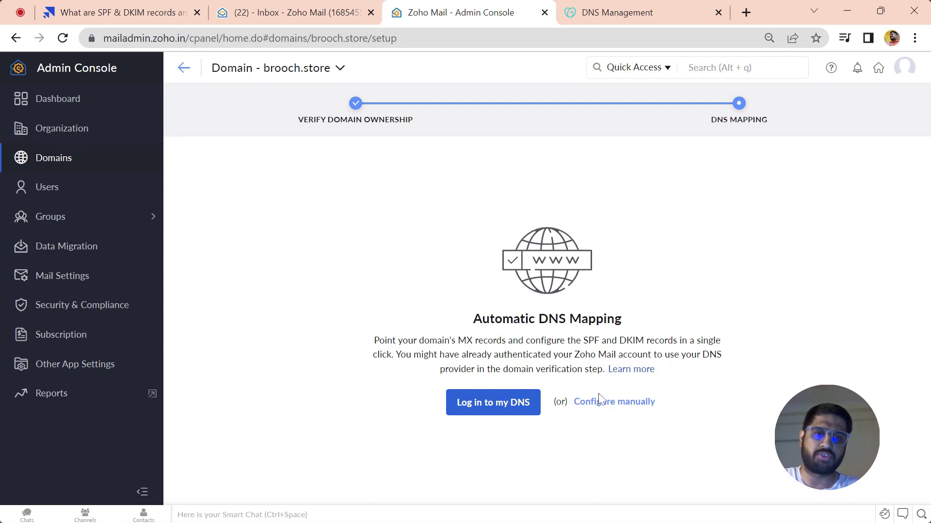
{"action": "left_click", "coordinate": [609, 403]}
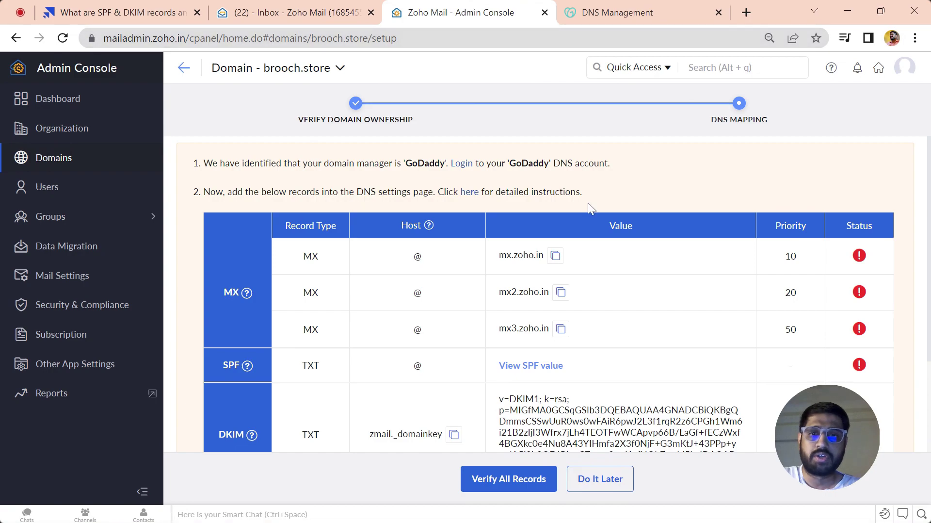
Step: Copy the first MX value, mx.zoho.in, from the DNS mapping table in the Zoho Admin Console
{"action": "left_click", "coordinate": [638, 10]}
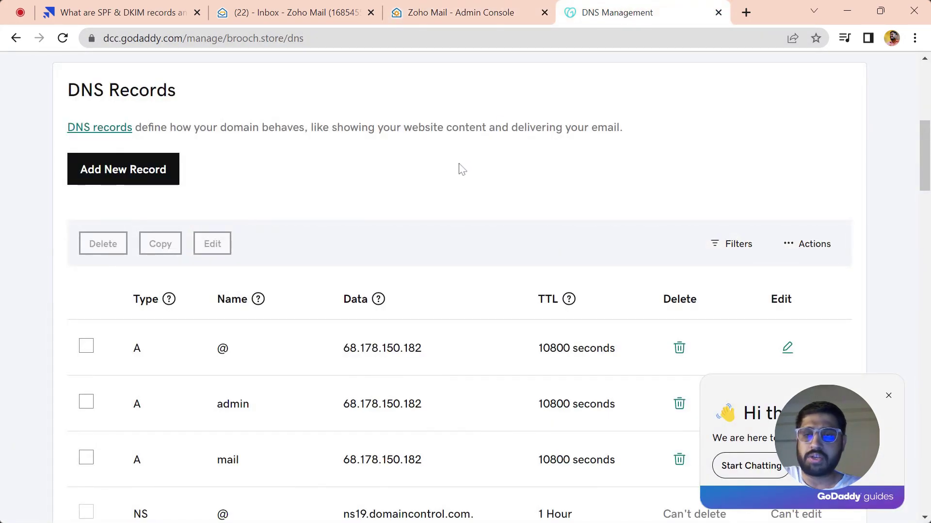
{"action": "left_click", "coordinate": [485, 12]}
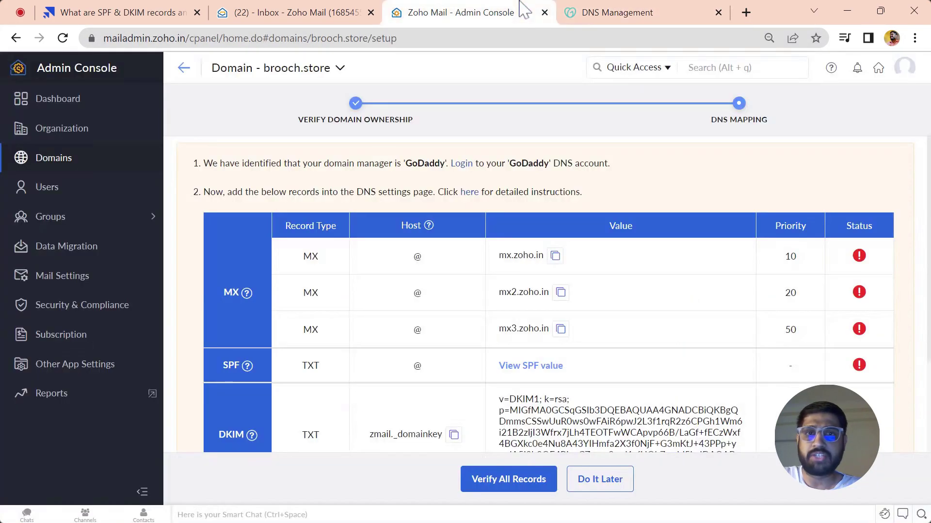
{"action": "left_click", "coordinate": [557, 257]}
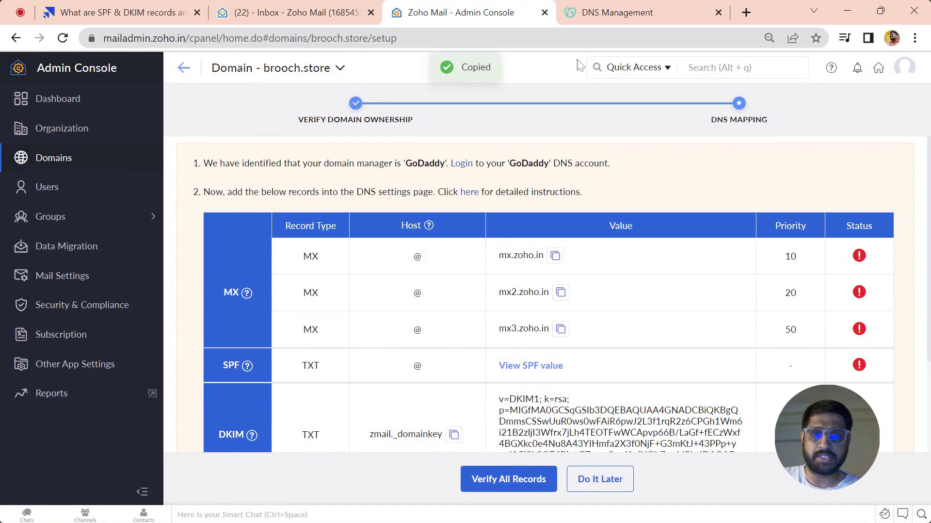
Step: Start a new DNS record for brooch.store in GoDaddy with type MX and name @
{"action": "left_click", "coordinate": [601, 11]}
{"action": "left_click", "coordinate": [148, 170]}
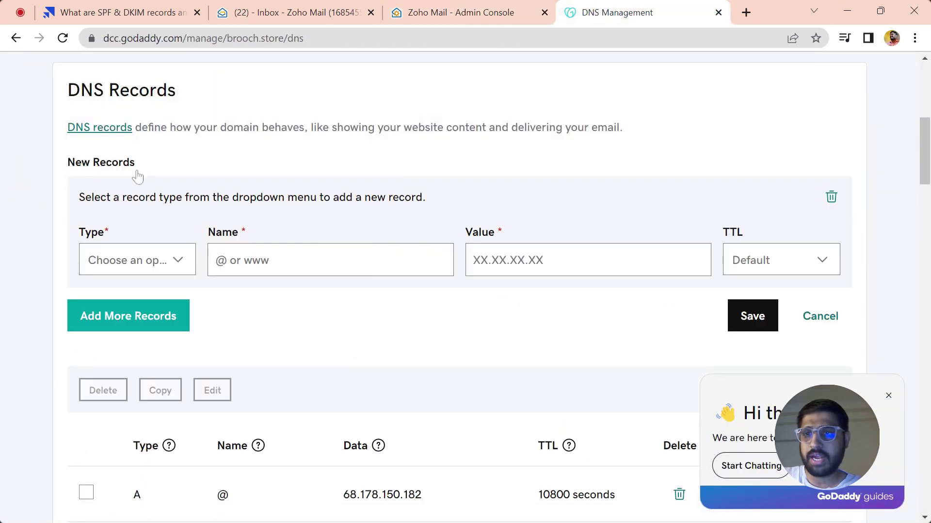
{"action": "left_click", "coordinate": [151, 274]}
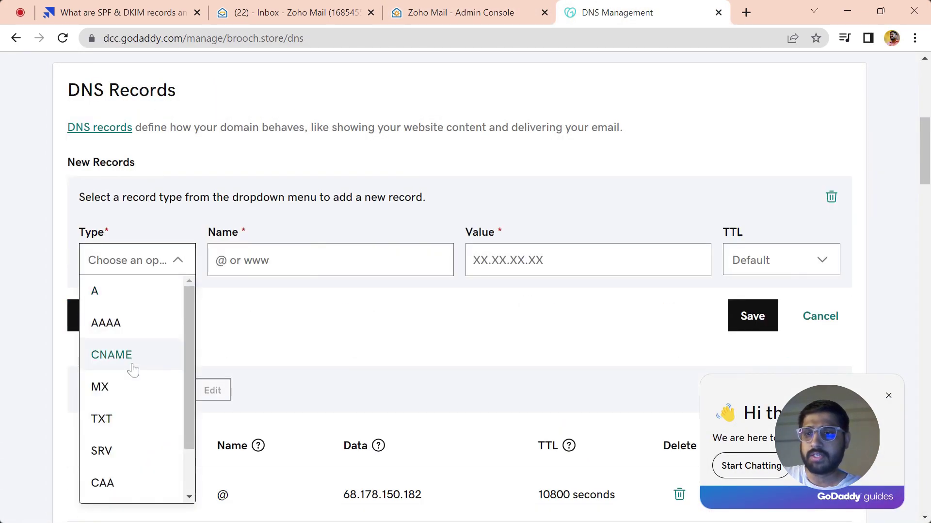
{"action": "left_click", "coordinate": [129, 419]}
{"action": "left_click", "coordinate": [130, 260]}
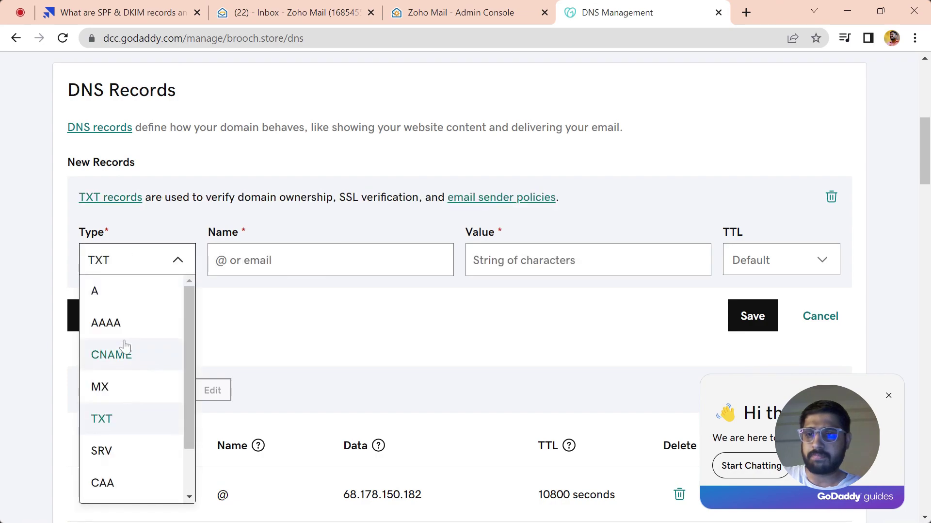
{"action": "left_click", "coordinate": [123, 390]}
{"action": "type", "text": "@"}
{"action": "key", "text": "Tab"}
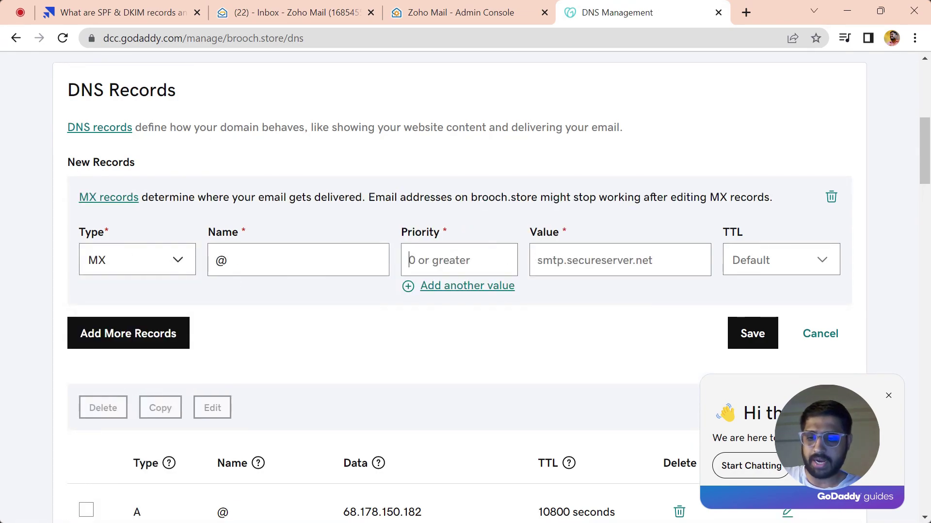
Step: Give the new MX record priority 10 and the copied value mx.zoho.in, and save it
{"action": "left_click", "coordinate": [523, 7]}
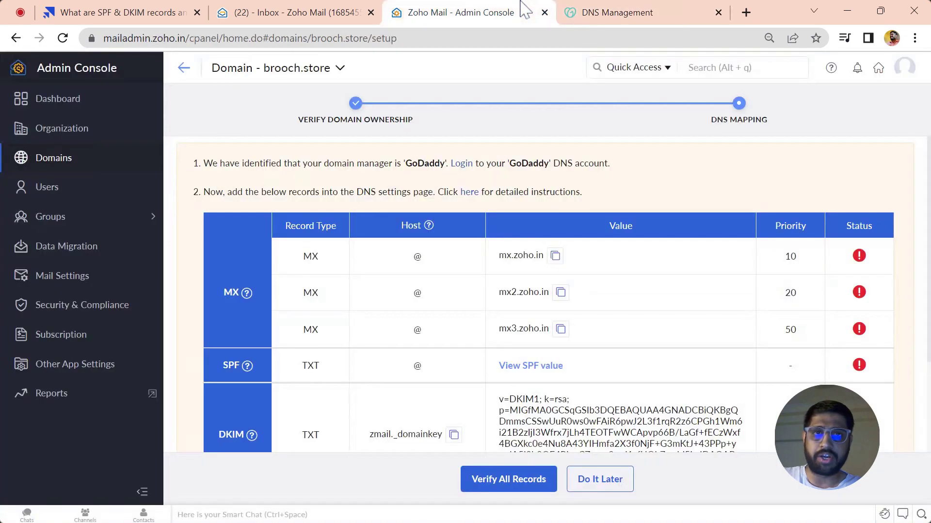
{"action": "left_click", "coordinate": [645, 7]}
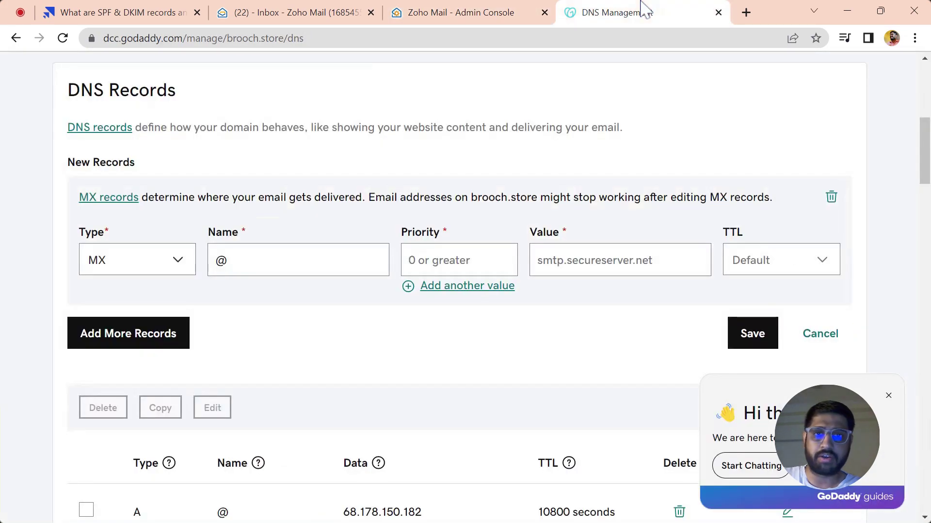
{"action": "type", "text": "10"}
{"action": "key", "text": "Tab"}
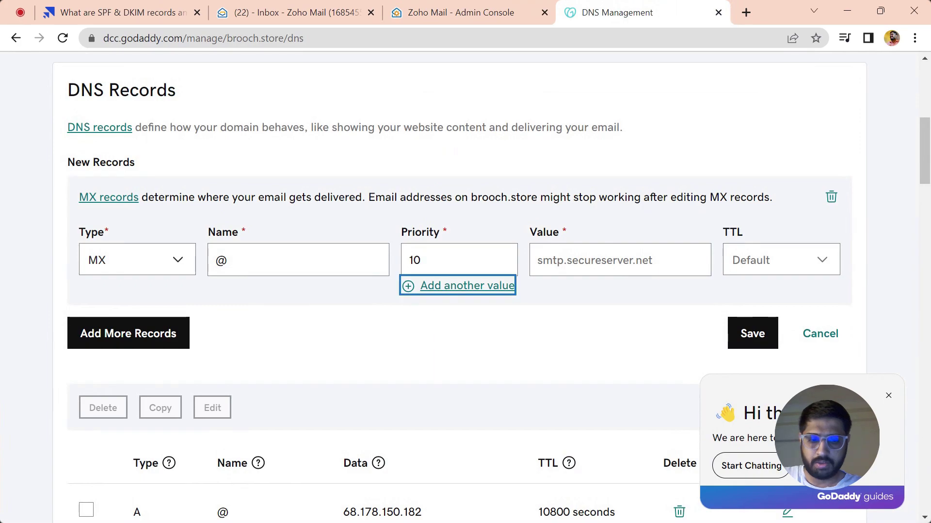
{"action": "left_click", "coordinate": [657, 262]}
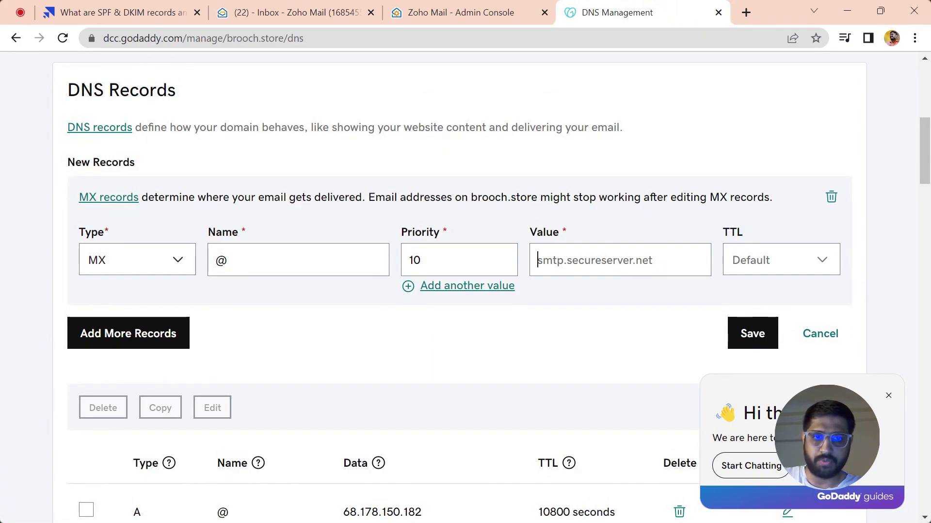
{"action": "key", "text": "ctrl+v"}
{"action": "left_click", "coordinate": [759, 340]}
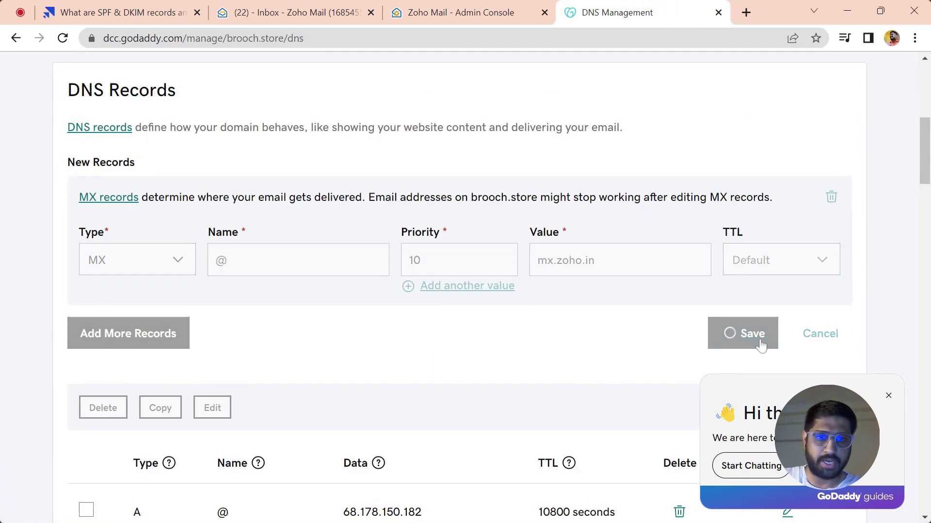
Step: Copy mx2.zoho.in from the Zoho Admin Console and start a second MX record named @ in GoDaddy
{"action": "left_click", "coordinate": [532, 9]}
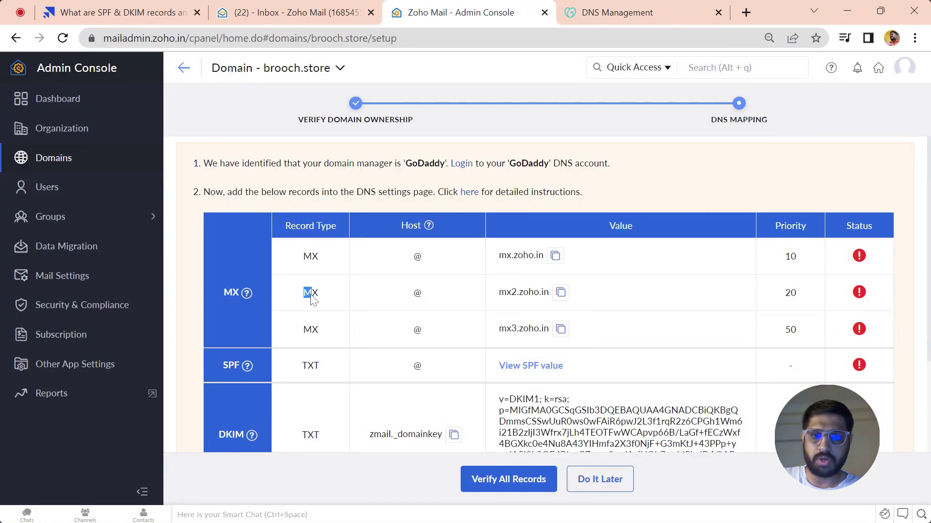
{"action": "left_click", "coordinate": [561, 292]}
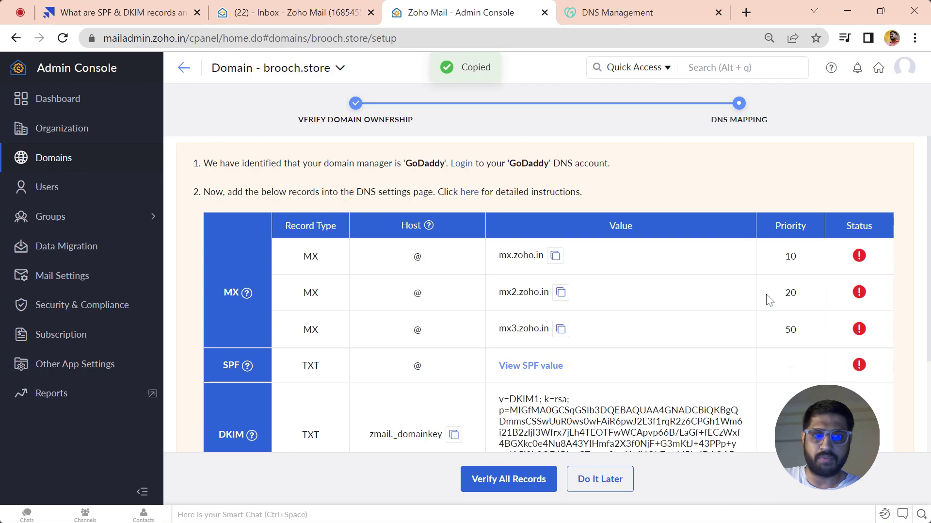
{"action": "left_click", "coordinate": [631, 12]}
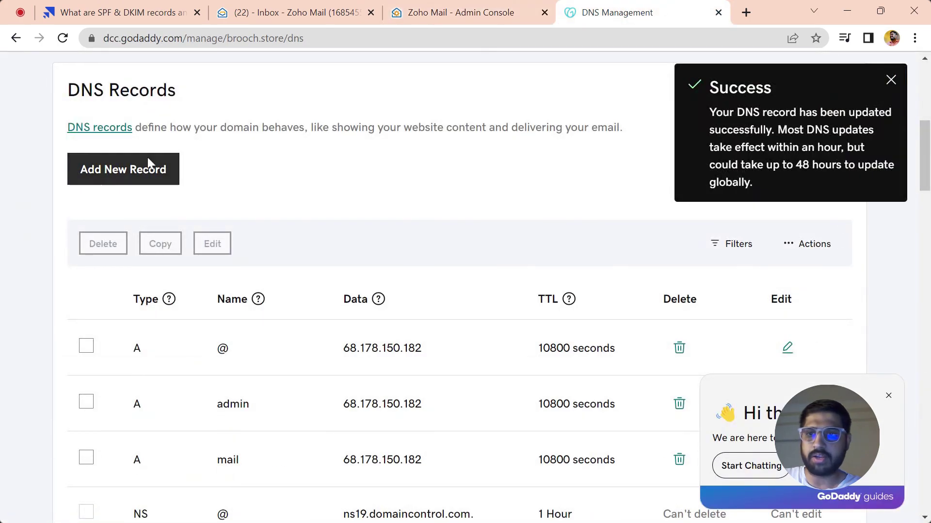
{"action": "left_click", "coordinate": [150, 177]}
{"action": "left_click", "coordinate": [137, 271]}
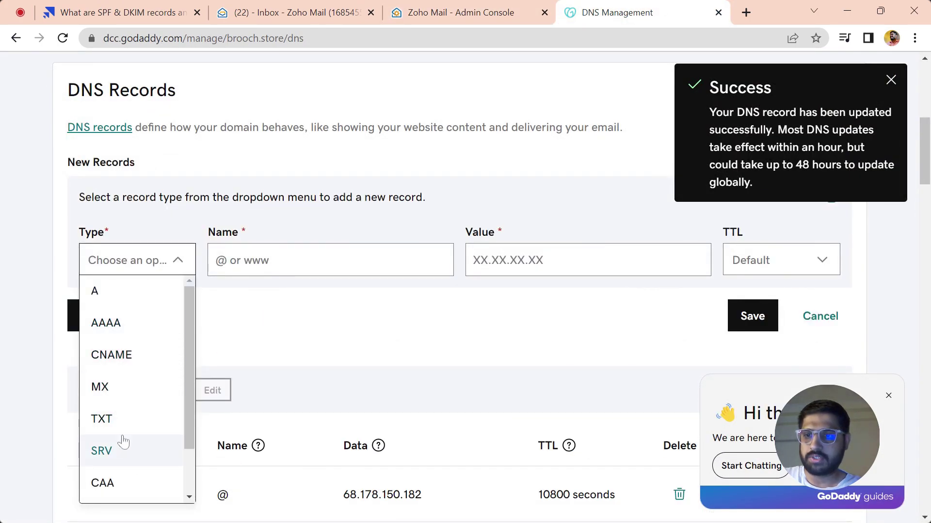
{"action": "left_click", "coordinate": [129, 386]}
{"action": "left_click", "coordinate": [271, 260]}
{"action": "type", "text": "@"}
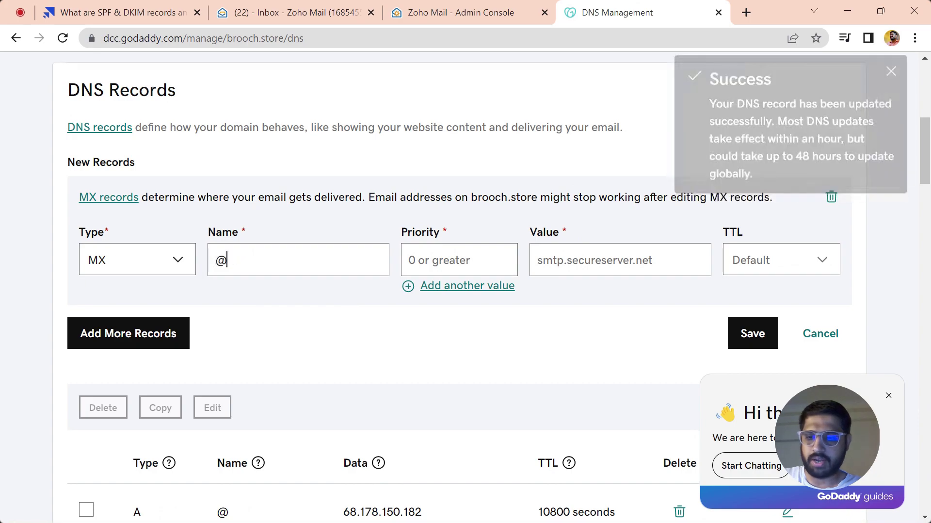
Step: Set the second MX record's priority to 20 and its value to mx2.zoho.in, and save it
{"action": "left_click", "coordinate": [446, 249]}
{"action": "type", "text": "20"}
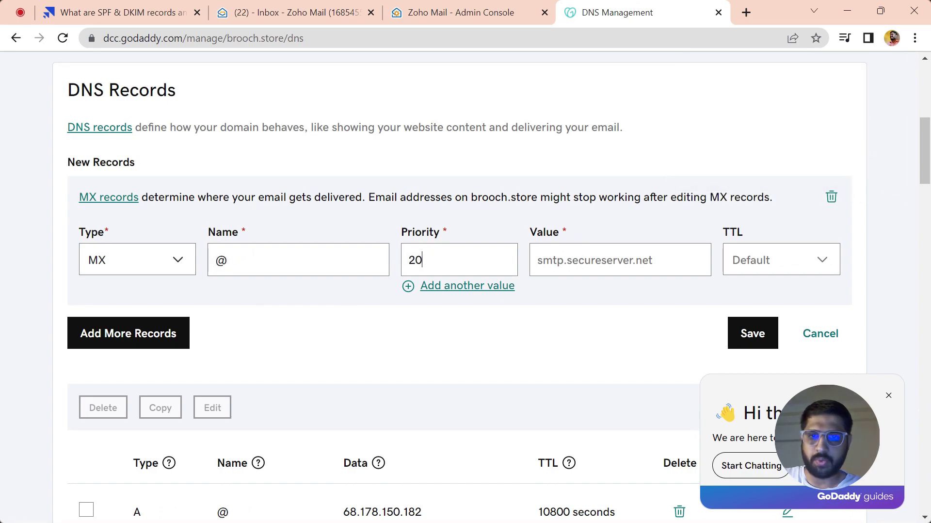
{"action": "key", "text": "ctrl+v"}
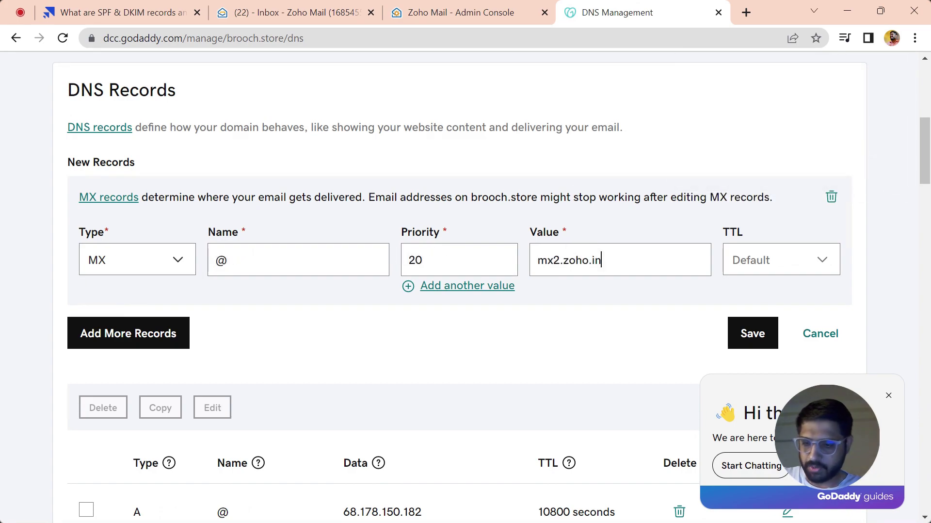
{"action": "left_click", "coordinate": [750, 338]}
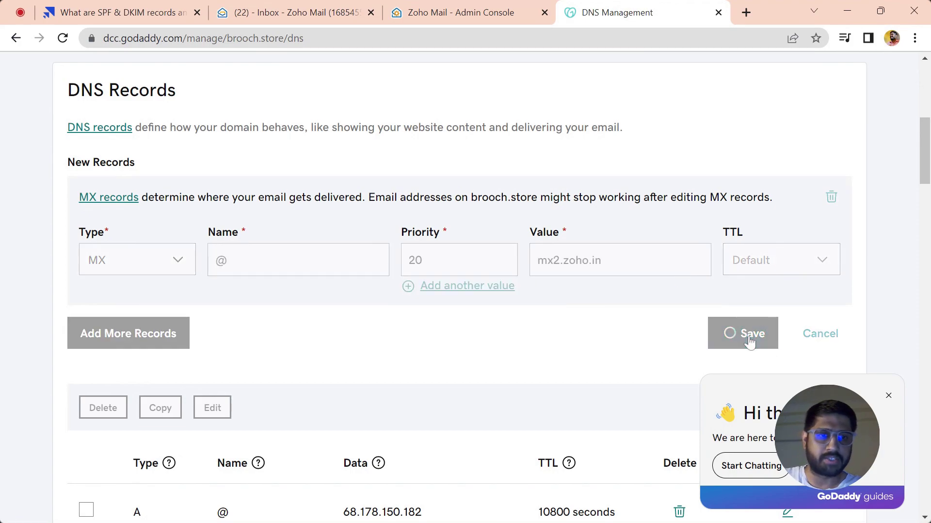
Step: Copy mx3.zoho.in from the Zoho Admin Console and start a third MX record named @ in GoDaddy
{"action": "left_click", "coordinate": [538, 9]}
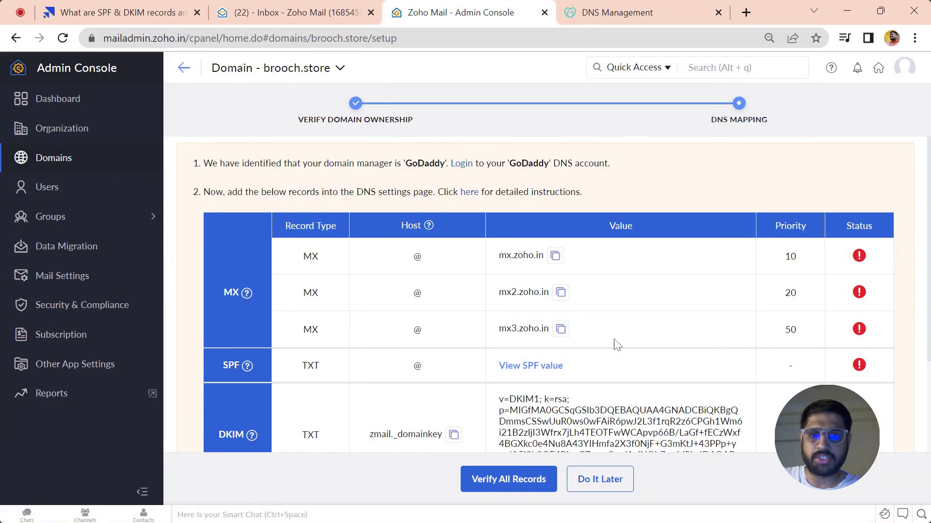
{"action": "left_click", "coordinate": [561, 328]}
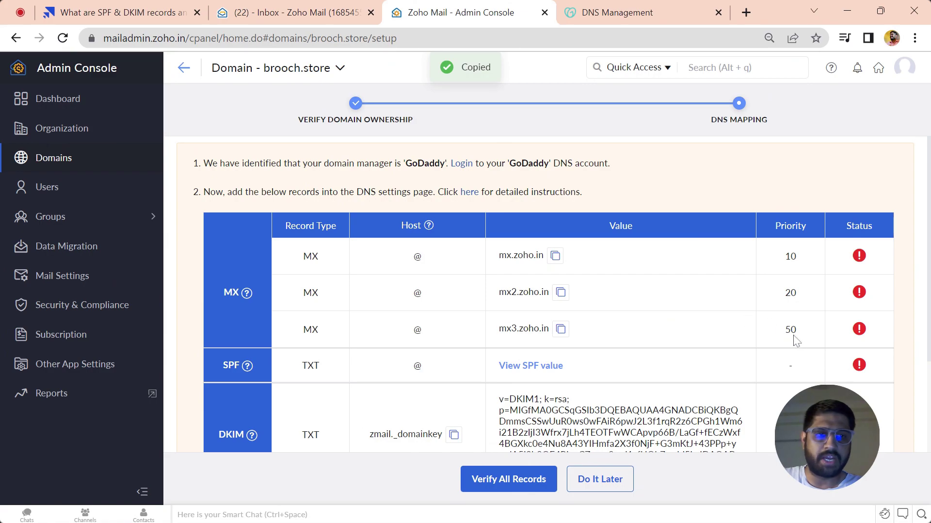
{"action": "left_click", "coordinate": [611, 12]}
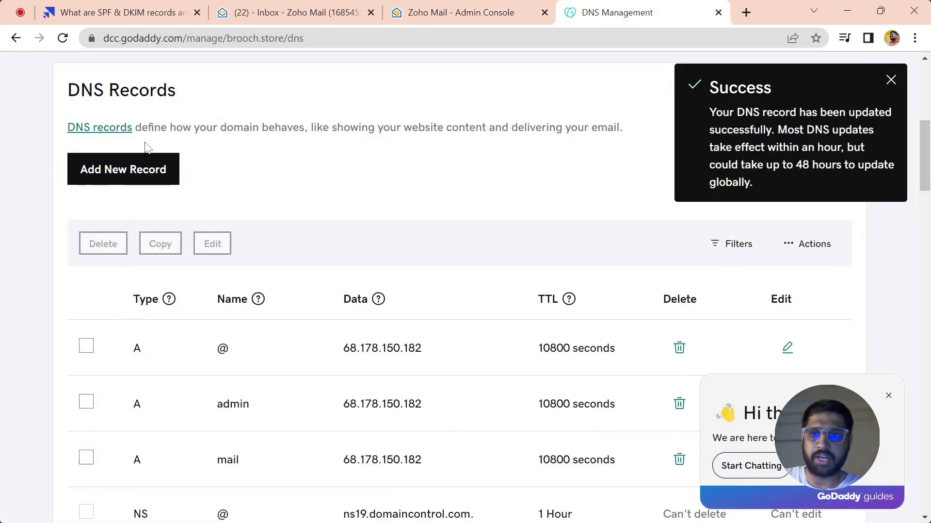
{"action": "left_click", "coordinate": [146, 164]}
{"action": "left_click", "coordinate": [145, 262]}
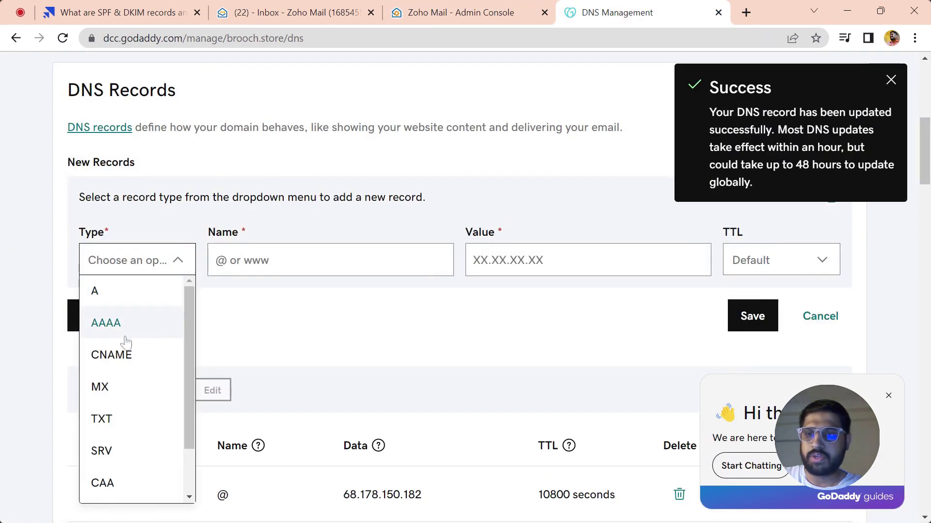
{"action": "left_click", "coordinate": [135, 388]}
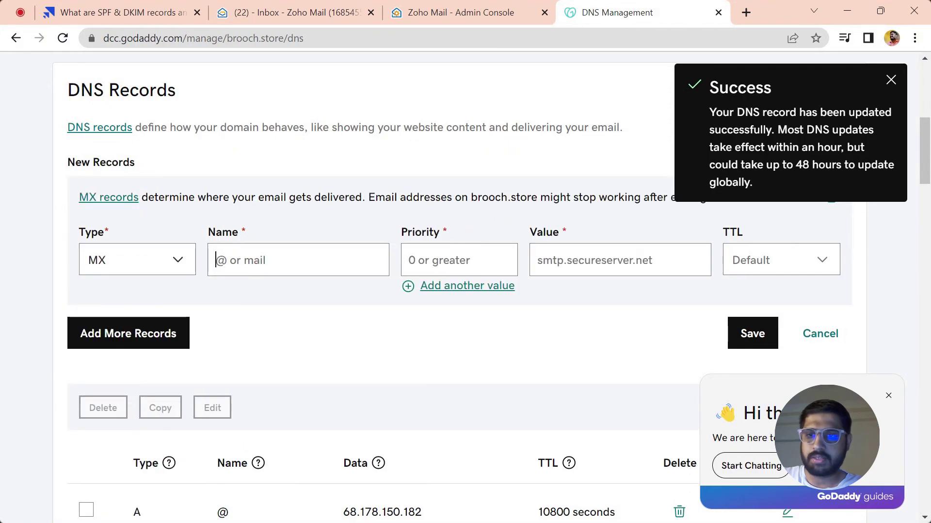
{"action": "type", "text": "@"}
Step: Set the third MX record's priority to 50 and its value to mx3.zoho.in, and save it
{"action": "left_click", "coordinate": [439, 257]}
{"action": "type", "text": "5"}
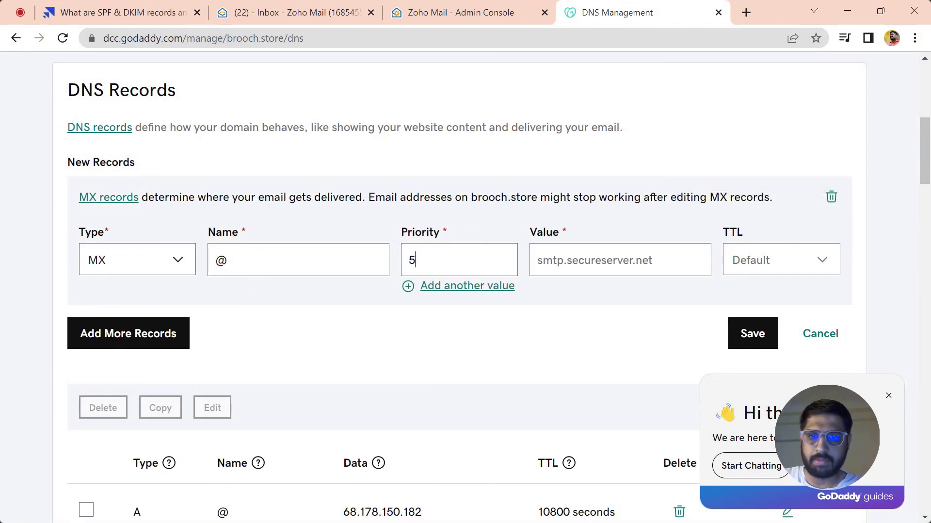
{"action": "type", "text": "0"}
{"action": "left_click", "coordinate": [538, 259]}
{"action": "key", "text": "ctrl+v"}
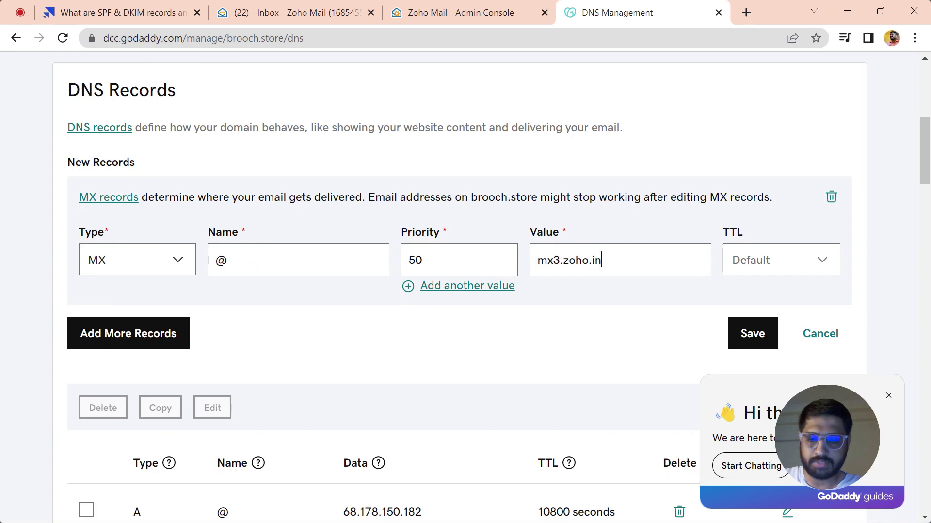
{"action": "left_click", "coordinate": [742, 333]}
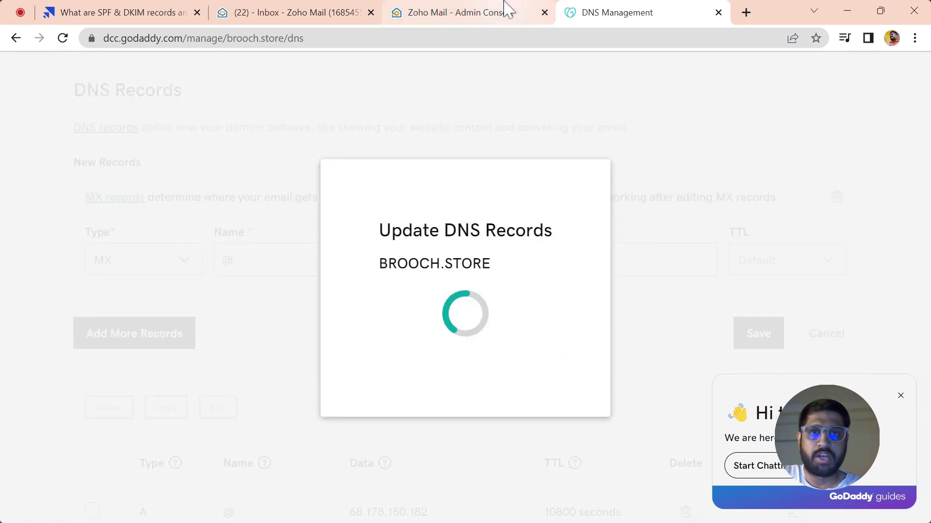
Step: View the SPF value in the Zoho Admin Console and copy the Zoho-only version, v=spf1 include:zoho.in ~all
{"action": "left_click", "coordinate": [506, 8]}
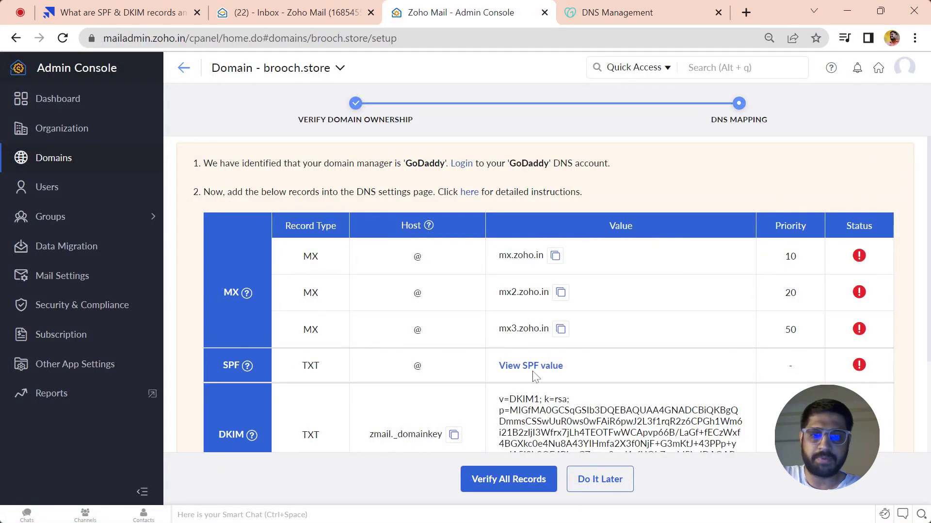
{"action": "left_click", "coordinate": [551, 372]}
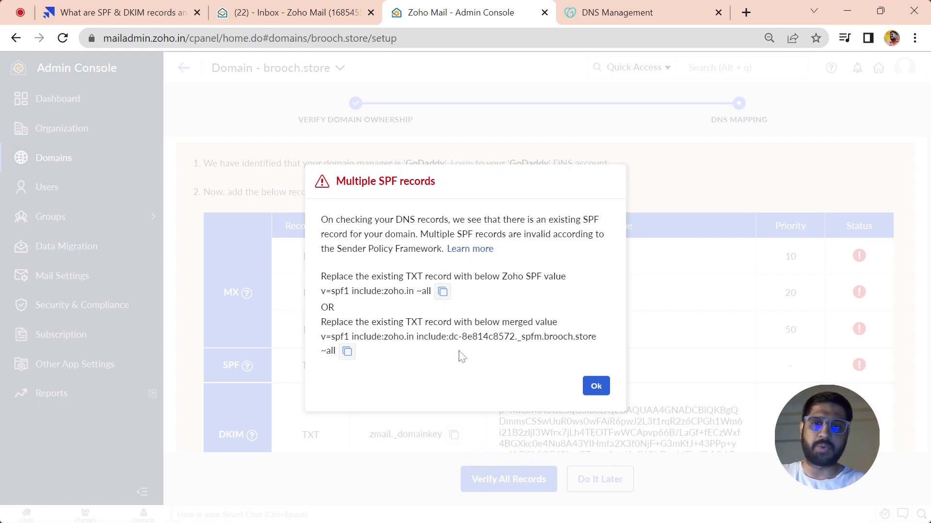
{"action": "left_click", "coordinate": [443, 292]}
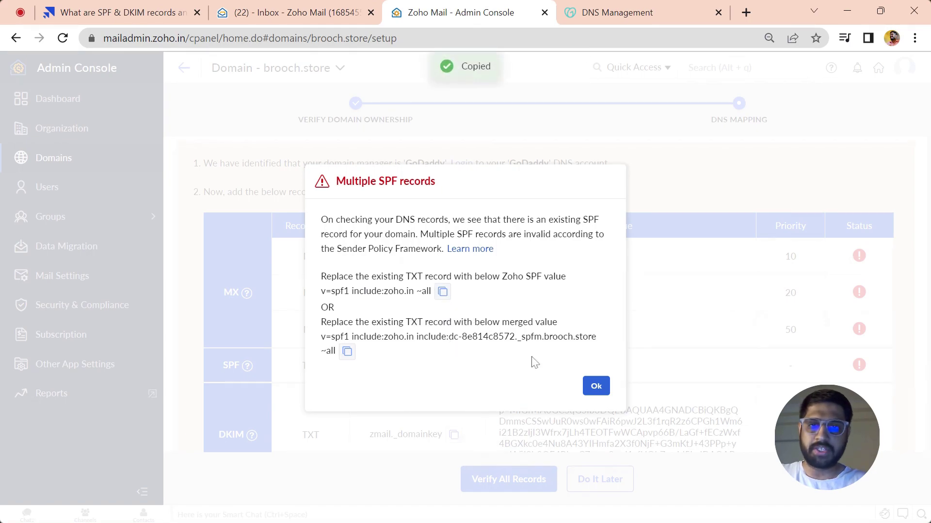
{"action": "left_click", "coordinate": [596, 385]}
Step: Start a new DNS record in GoDaddy for the SPF entry with type TXT and name @
{"action": "left_click", "coordinate": [617, 12]}
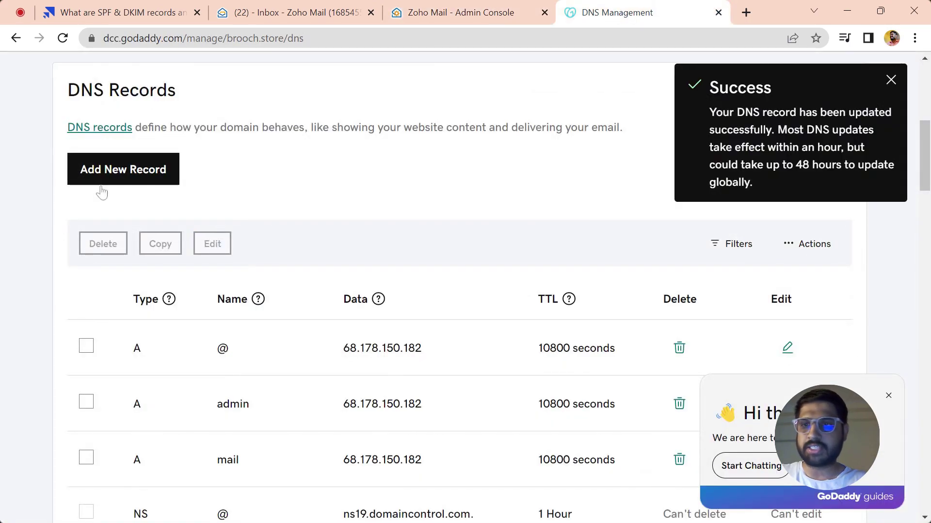
{"action": "left_click", "coordinate": [117, 180]}
{"action": "left_click", "coordinate": [145, 258]}
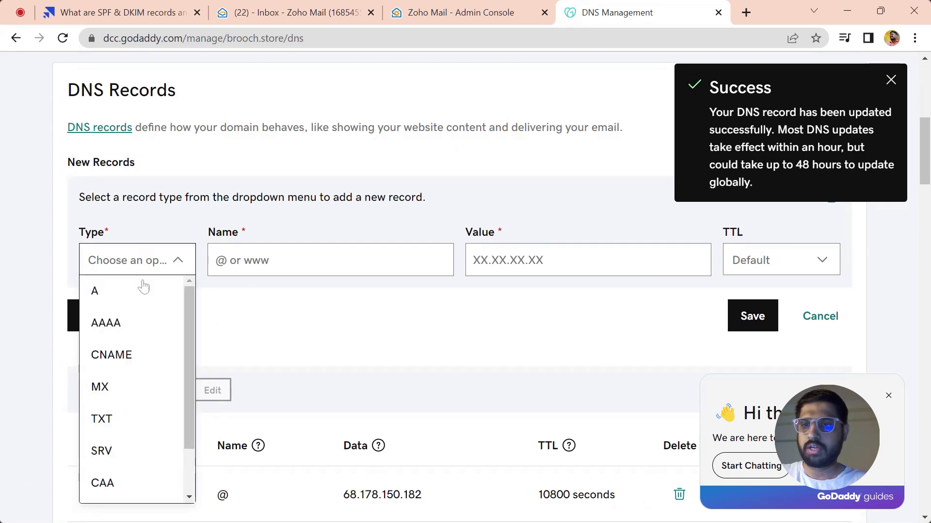
{"action": "left_click", "coordinate": [128, 425]}
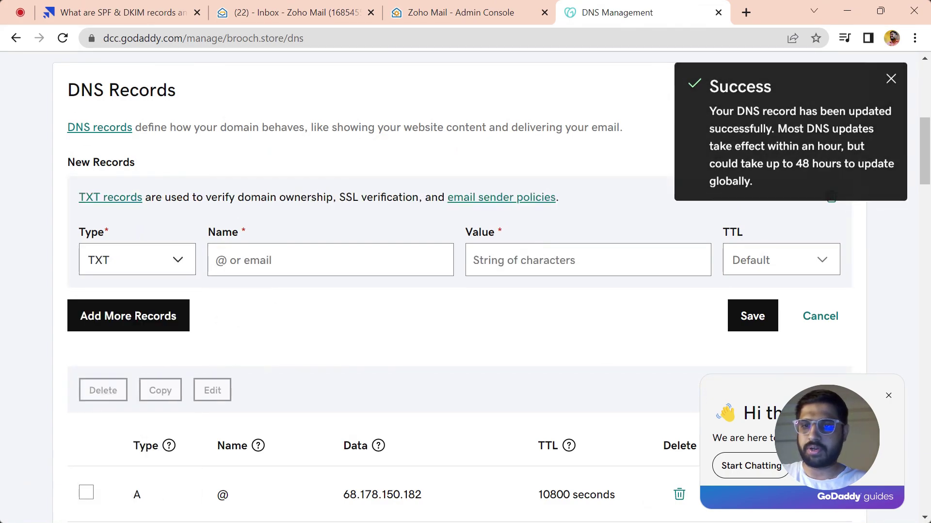
{"action": "left_click", "coordinate": [233, 260]}
{"action": "type", "text": "@"}
{"action": "key", "text": "Tab"}
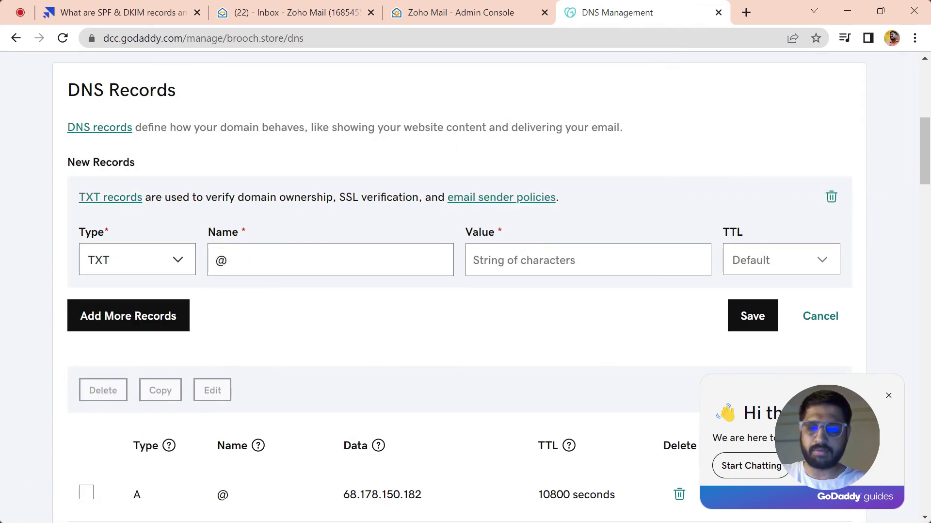
Step: Set the SPF record's value to v=spf1 include:zoho.in ~all and save it
{"action": "key", "text": "ctrl+v"}
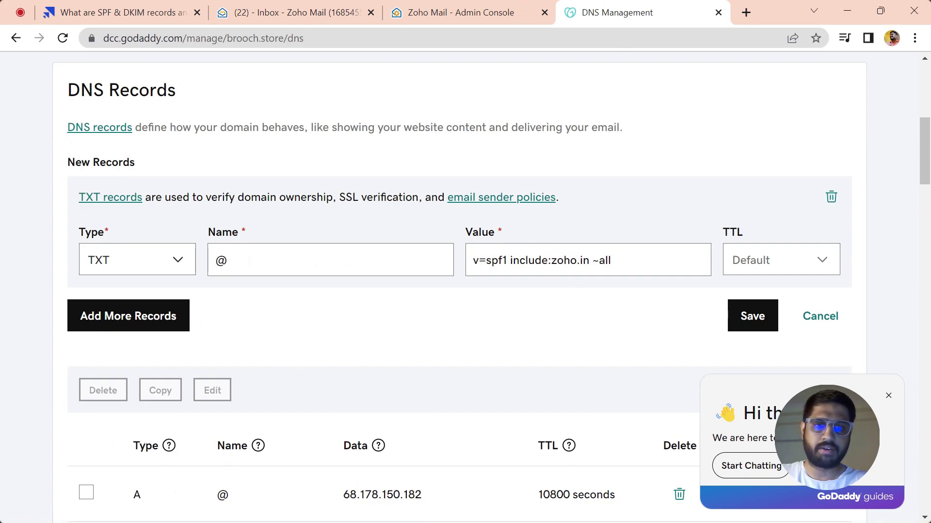
{"action": "left_click", "coordinate": [742, 314]}
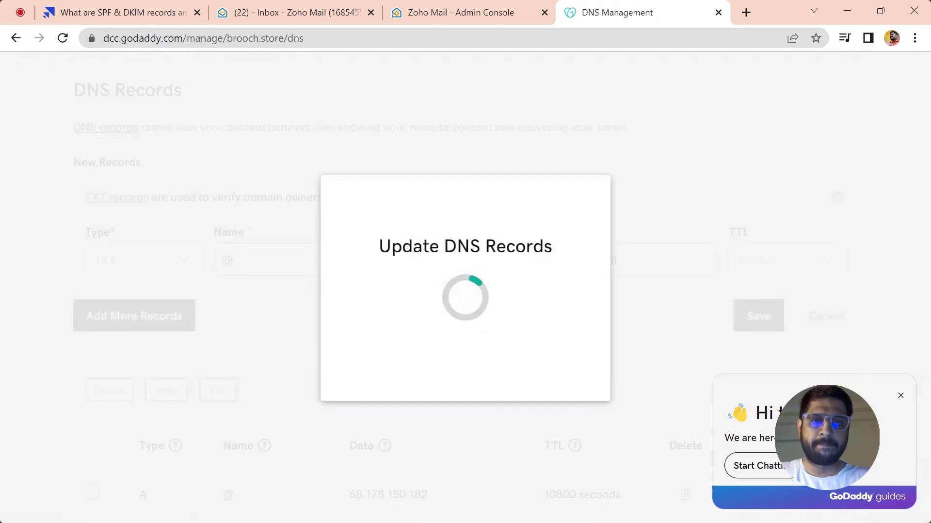
Step: Copy the DKIM host name from the Zoho Admin Console and start a TXT record named zmail._domainkey in GoDaddy
{"action": "left_click", "coordinate": [497, 8]}
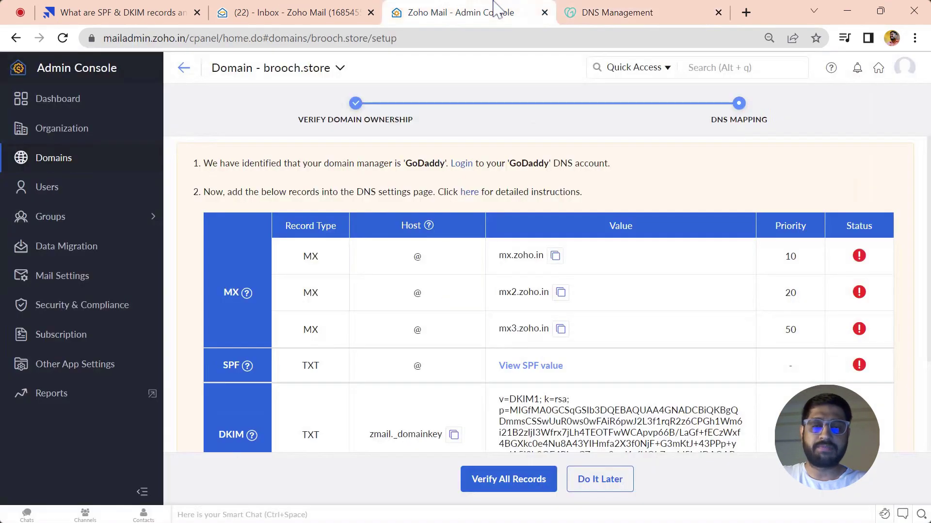
{"action": "scroll", "coordinate": [241, 395], "scroll_direction": "down", "scroll_amount": 3}
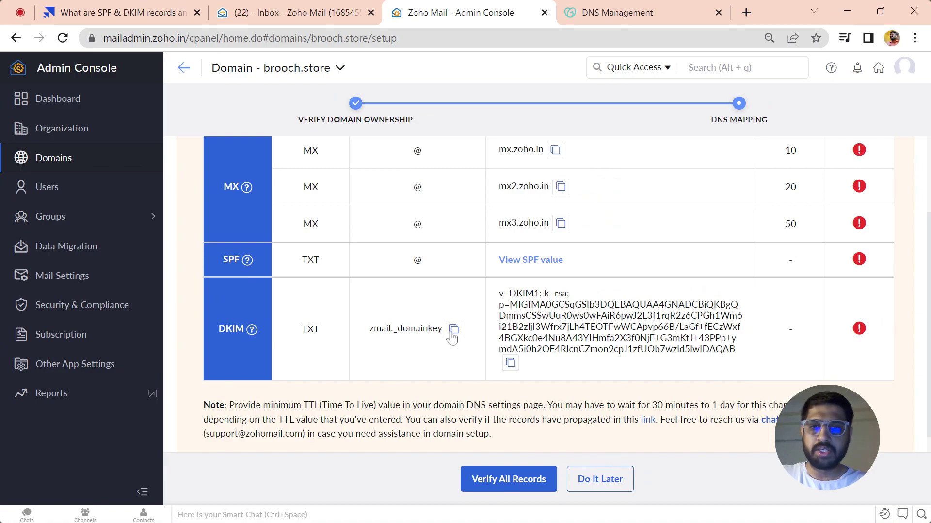
{"action": "scroll", "coordinate": [455, 332], "scroll_direction": "up", "scroll_amount": 2}
{"action": "left_click", "coordinate": [455, 428]}
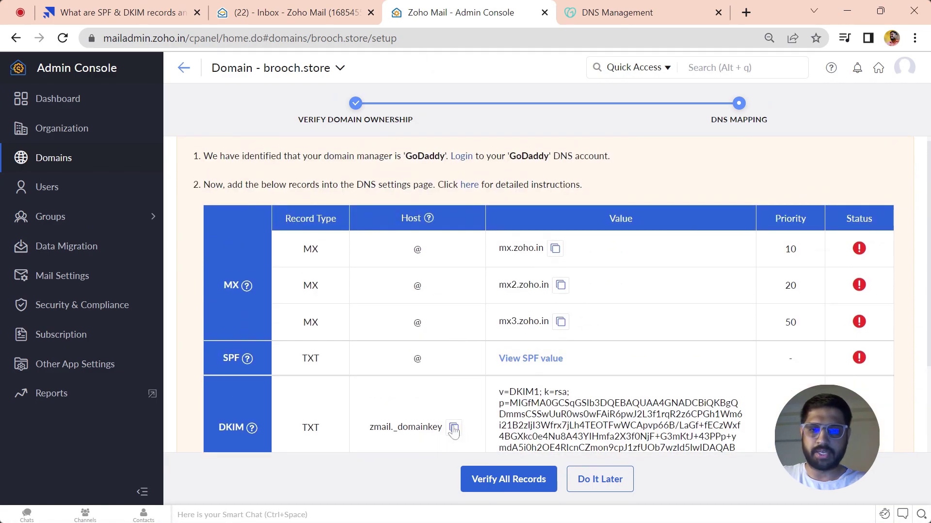
{"action": "left_click", "coordinate": [608, 10]}
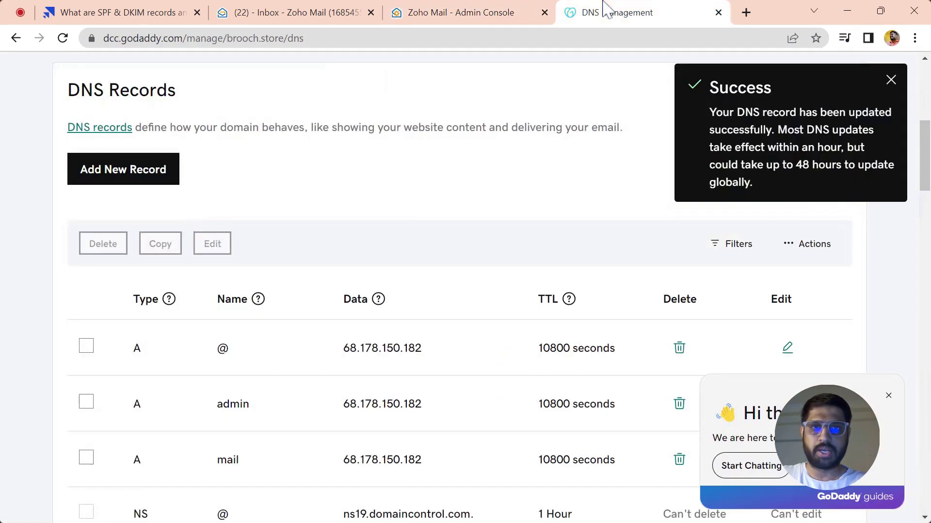
{"action": "left_click", "coordinate": [150, 178]}
{"action": "left_click", "coordinate": [153, 280]}
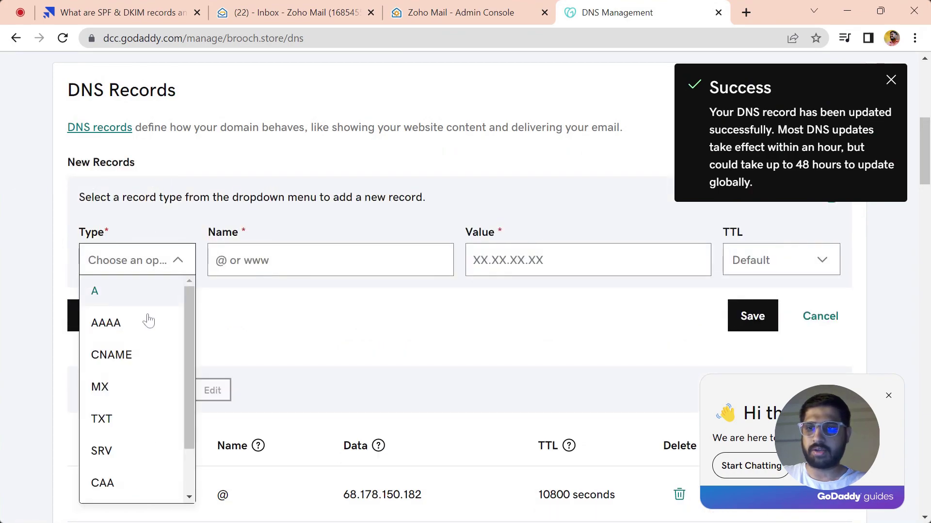
{"action": "left_click", "coordinate": [142, 423]}
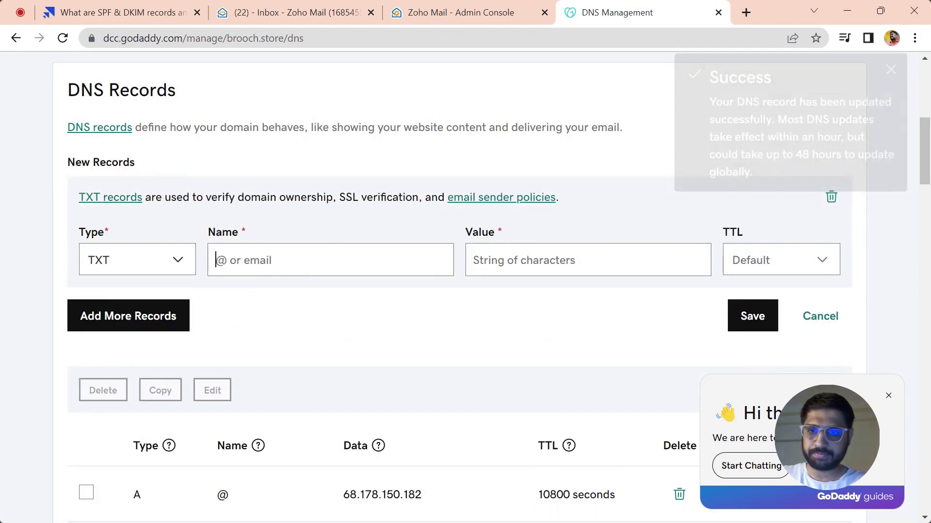
{"action": "key", "text": "ctrl+v"}
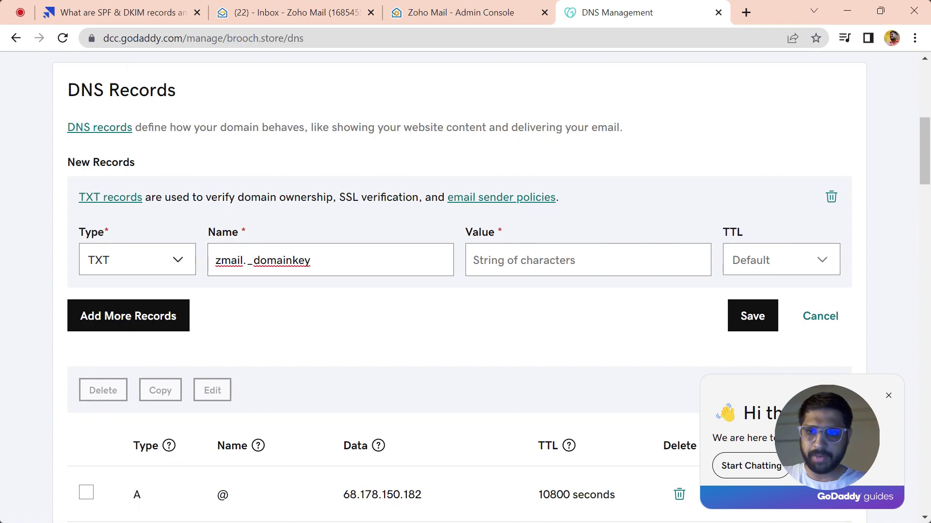
Step: Copy the DKIM value from the Zoho Admin Console into the zmail._domainkey record's value in GoDaddy and save the record
{"action": "left_click", "coordinate": [532, 7]}
{"action": "scroll", "coordinate": [633, 395], "scroll_direction": "down", "scroll_amount": 1}
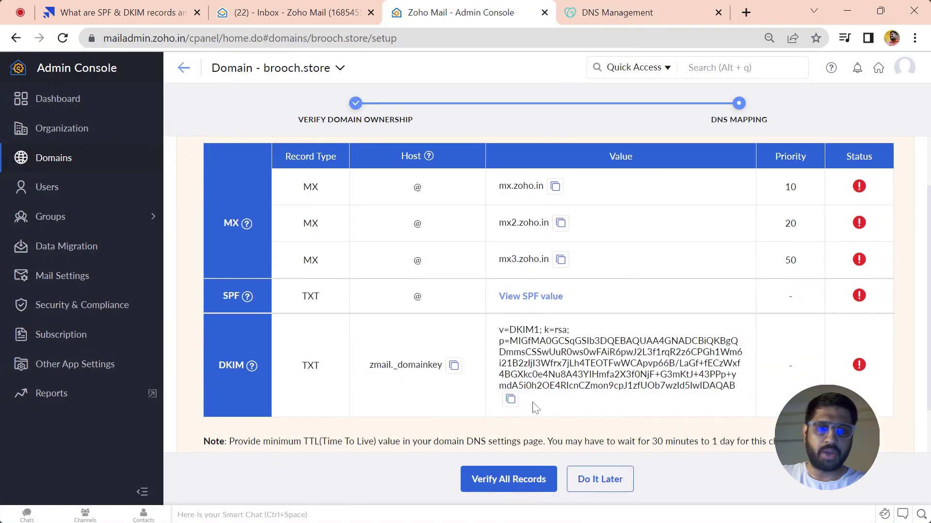
{"action": "left_click", "coordinate": [510, 400]}
{"action": "left_click", "coordinate": [593, 10]}
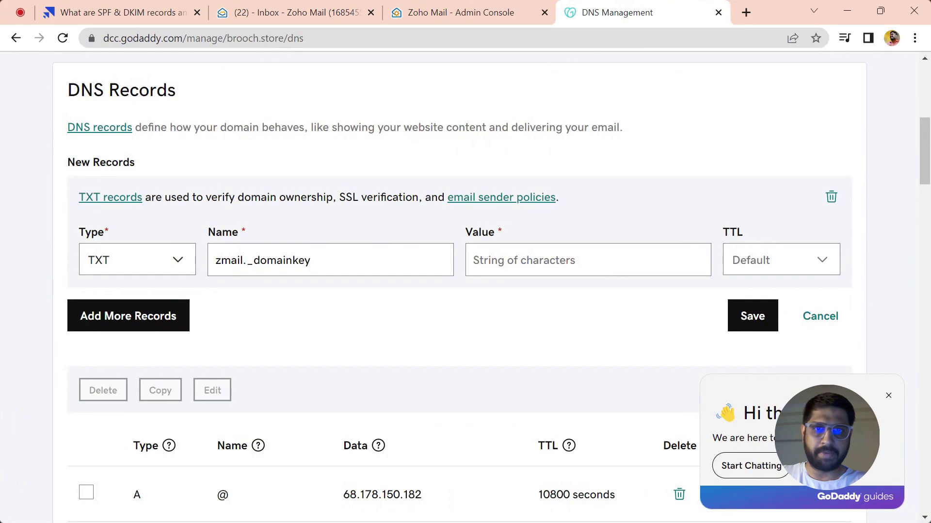
{"action": "key", "text": "ctrl+v"}
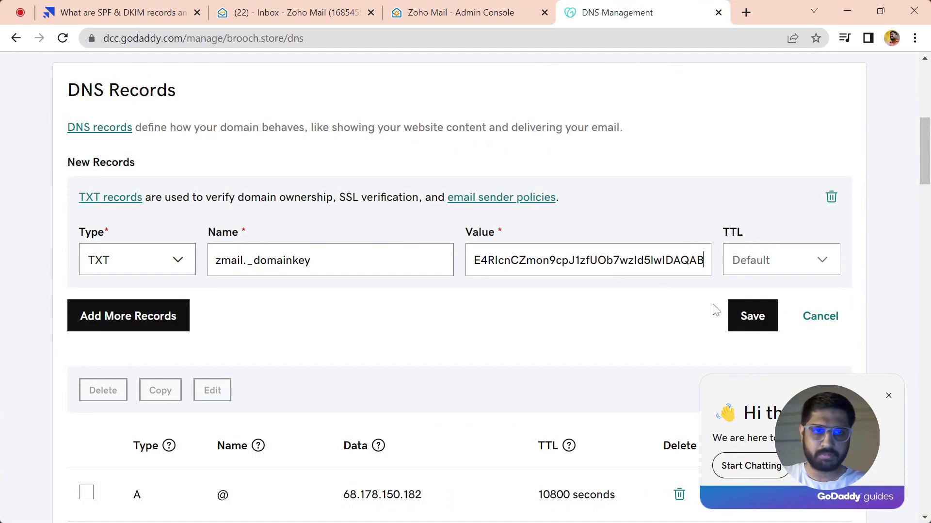
{"action": "left_click", "coordinate": [739, 315]}
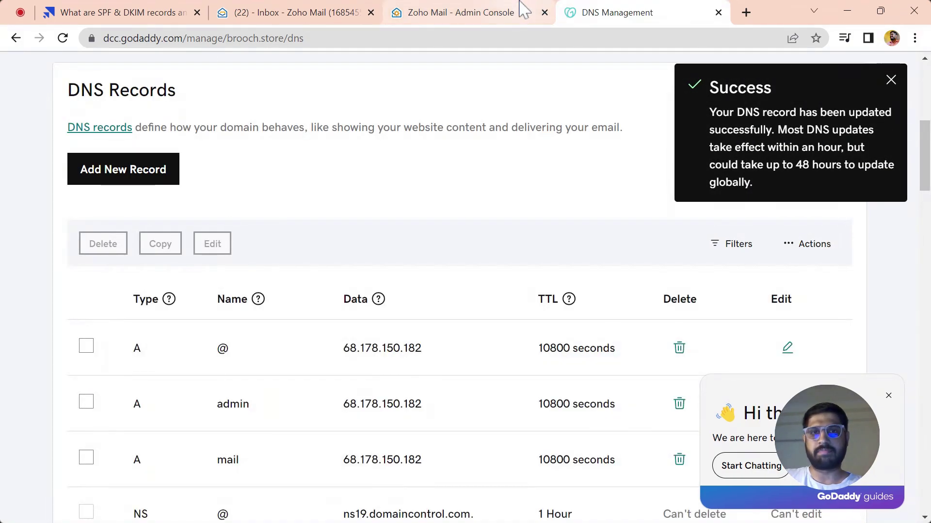
Step: Verify all DNS records for brooch.store in the Zoho Admin Console, running the verification a second time for the SPF record
{"action": "left_click", "coordinate": [485, 12]}
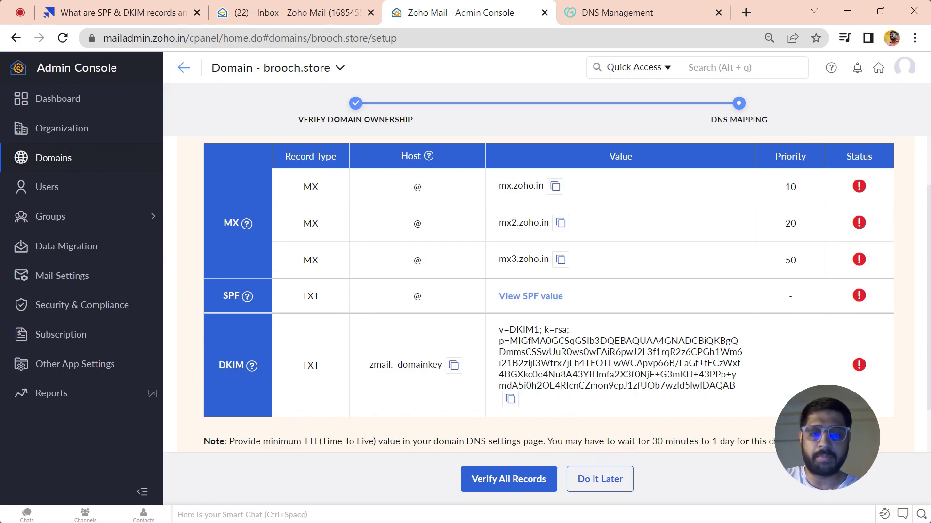
{"action": "left_click", "coordinate": [491, 491]}
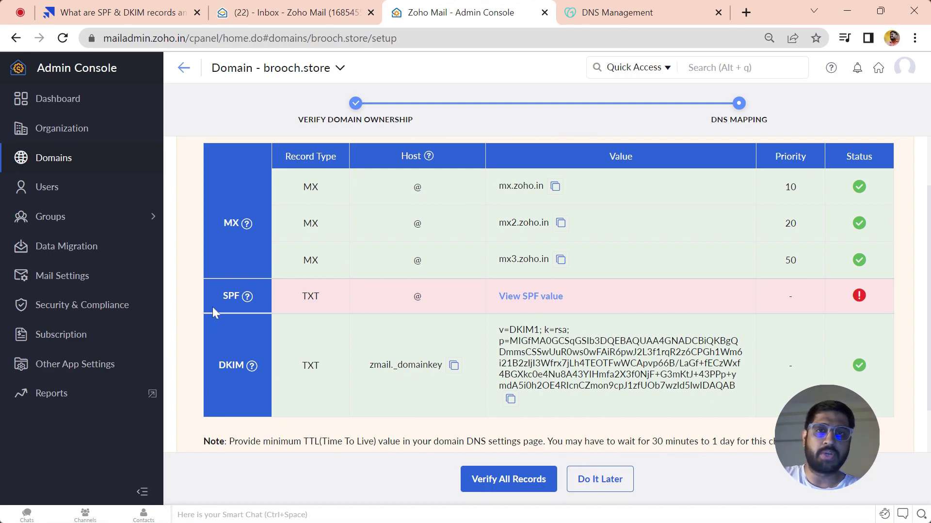
{"action": "left_click", "coordinate": [495, 477]}
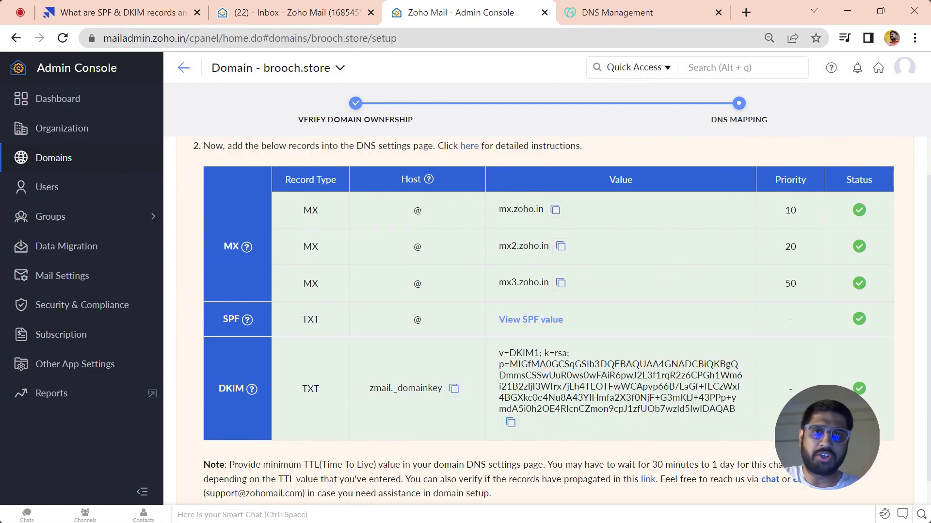